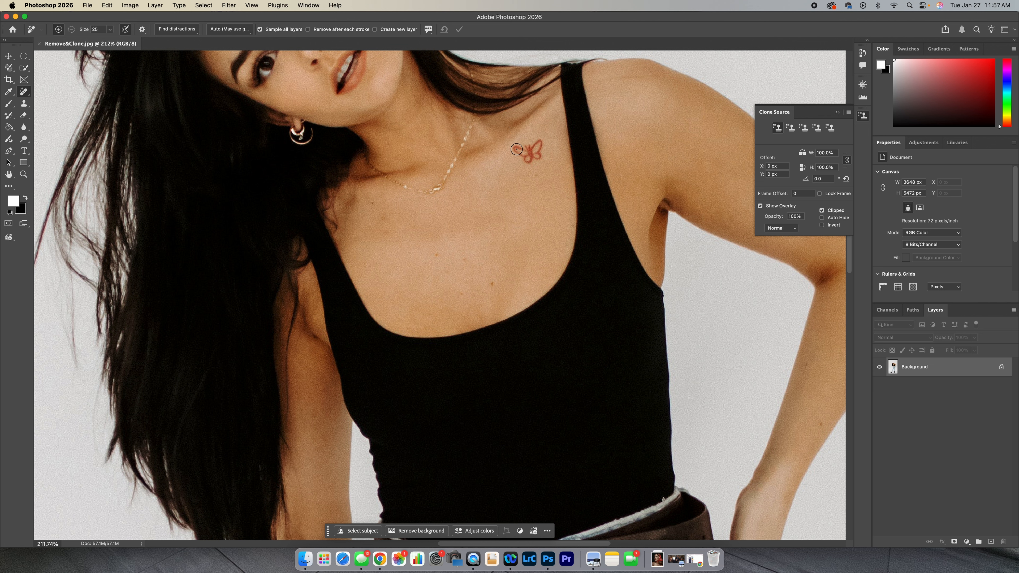
# Brush over the red butterfly tattoo on the chest with the Remove tool and apply the removal
pyautogui.moveTo(516, 149)
pyautogui.mouseDown()
pyautogui.moveTo(537, 156)
pyautogui.moveTo(539, 140)
pyautogui.moveTo(522, 147)
pyautogui.moveTo(539, 156)
pyautogui.moveTo(529, 168)
pyautogui.moveTo(522, 160)
pyautogui.mouseUp()
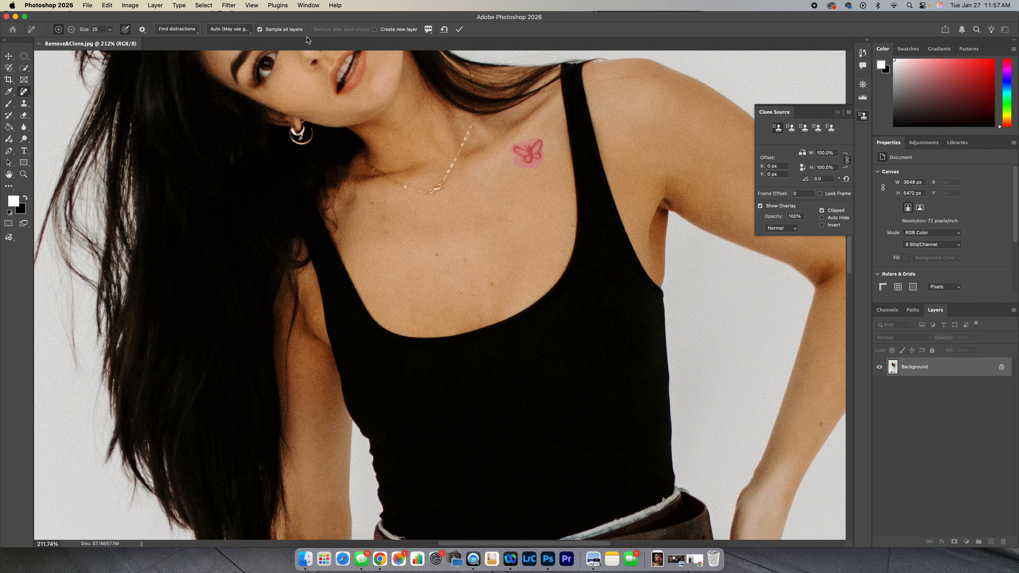
pyautogui.click(459, 30)
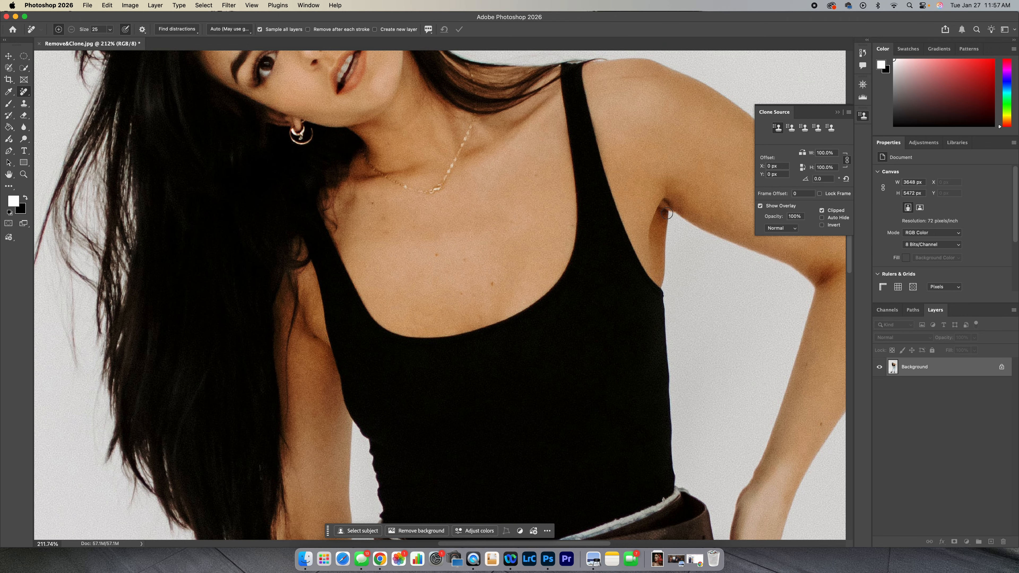
# Add a new empty layer above the Background and name it Necklace
pyautogui.hscroll(2, 377, 150)
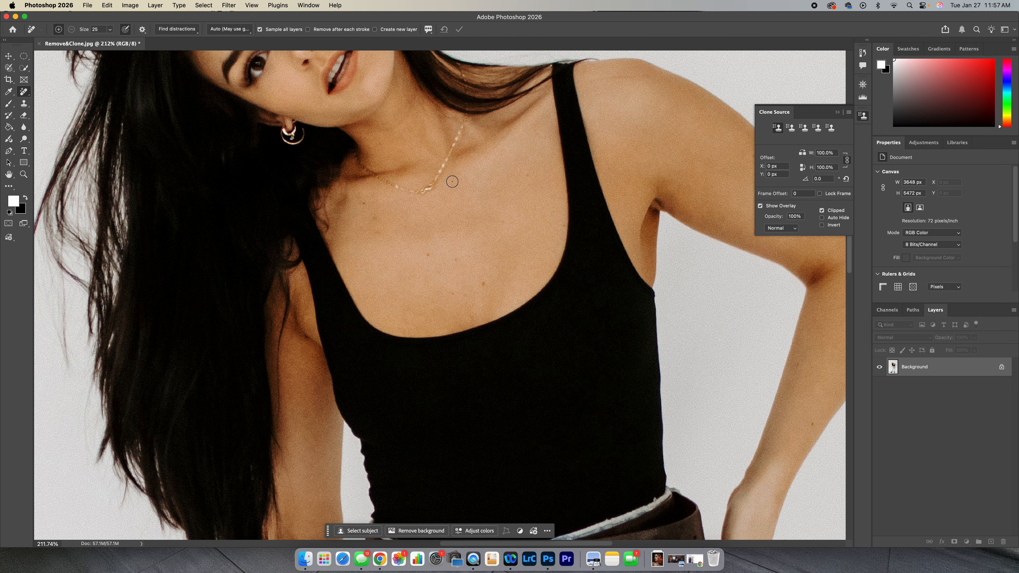
pyautogui.press('z')
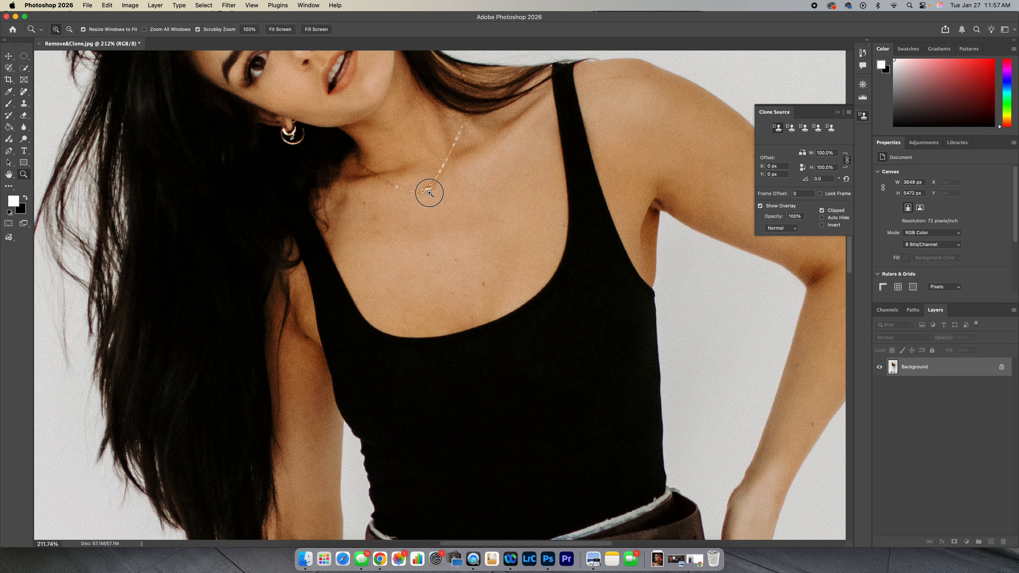
pyautogui.moveTo(429, 193); pyautogui.dragTo(447, 194)
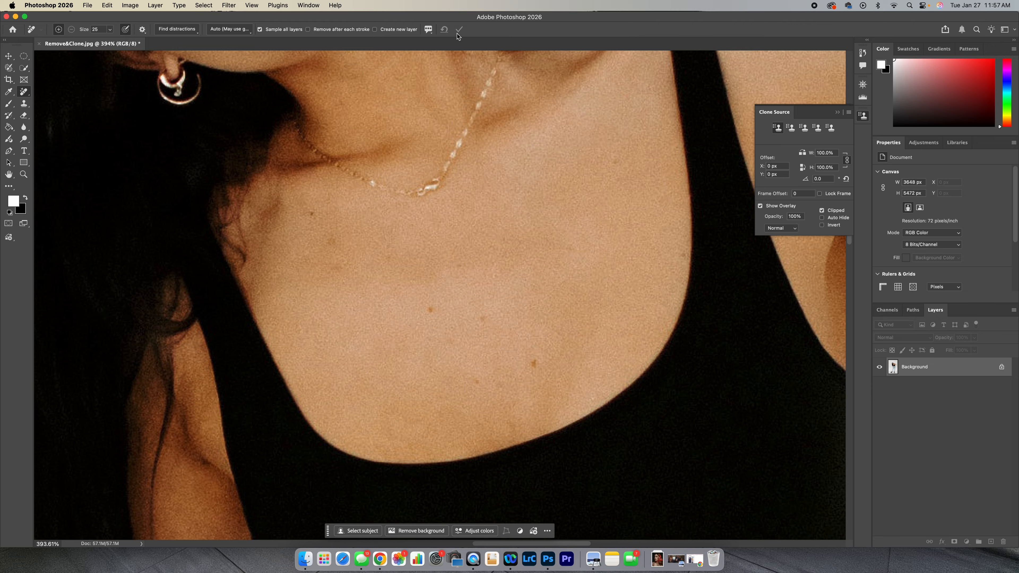
pyautogui.click(24, 105)
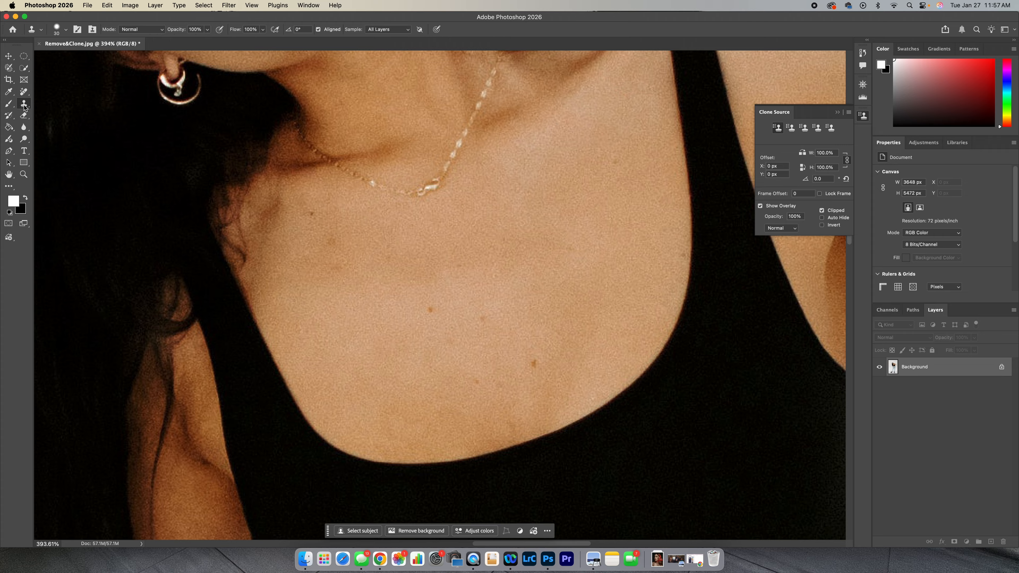
pyautogui.click(991, 541)
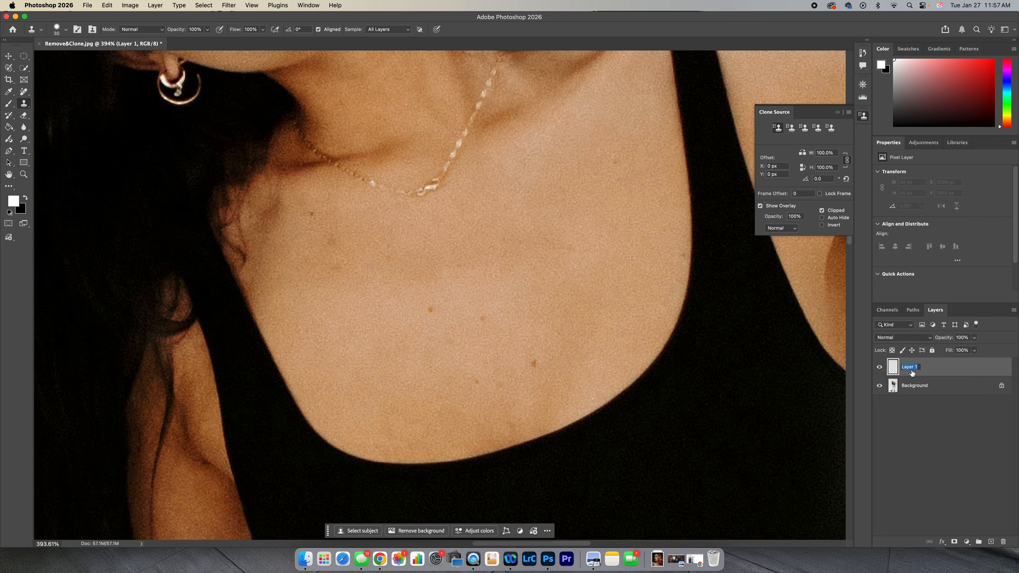
pyautogui.write('Necklace')
pyautogui.press('Return')
# Erase the lowest section of the necklace on the Background layer using the Remove tool at size 20
pyautogui.click(922, 385)
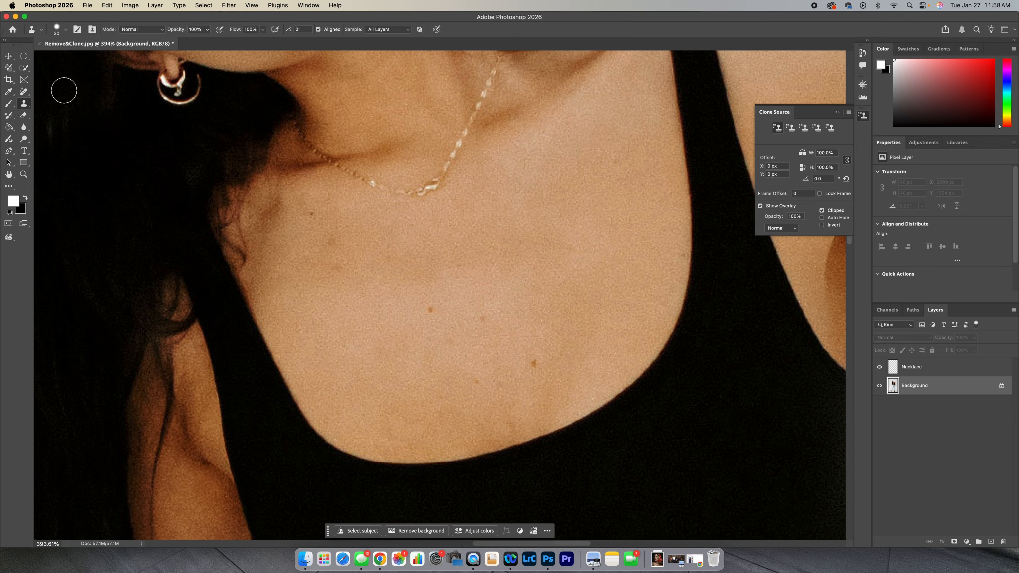
pyautogui.click(24, 93)
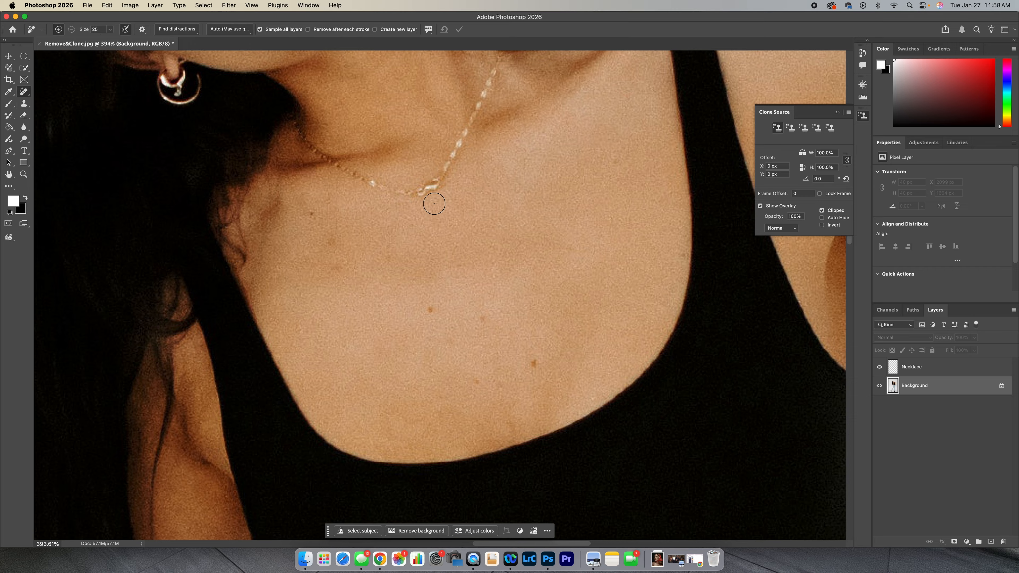
pyautogui.press('[')
pyautogui.press(']')
pyautogui.moveTo(433, 184)
pyautogui.mouseDown()
pyautogui.moveTo(402, 192)
pyautogui.moveTo(414, 191)
pyautogui.mouseUp()
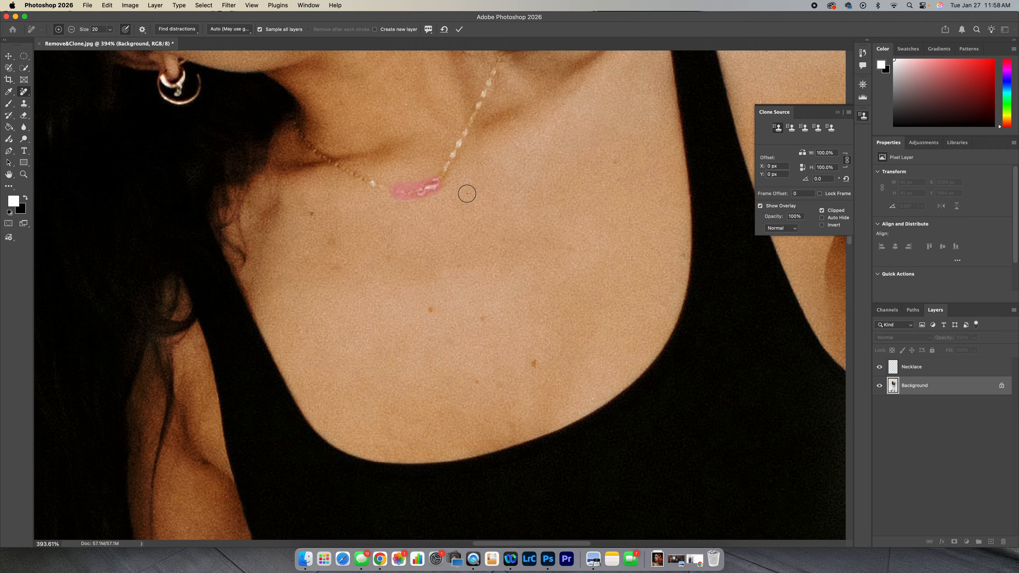
pyautogui.click(460, 29)
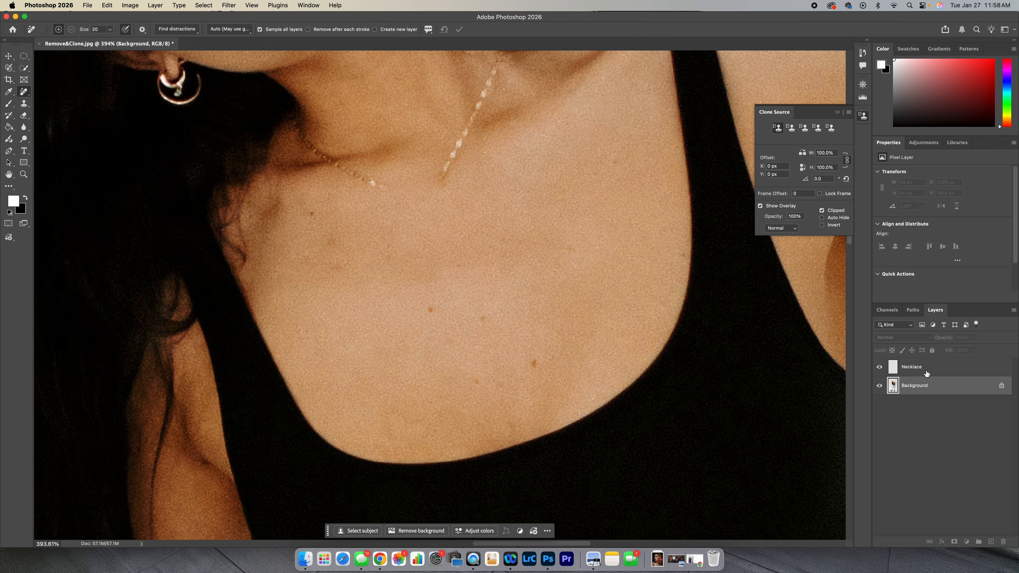
# Make the Necklace layer active and choose the Clone Stamp tool
pyautogui.click(899, 373)
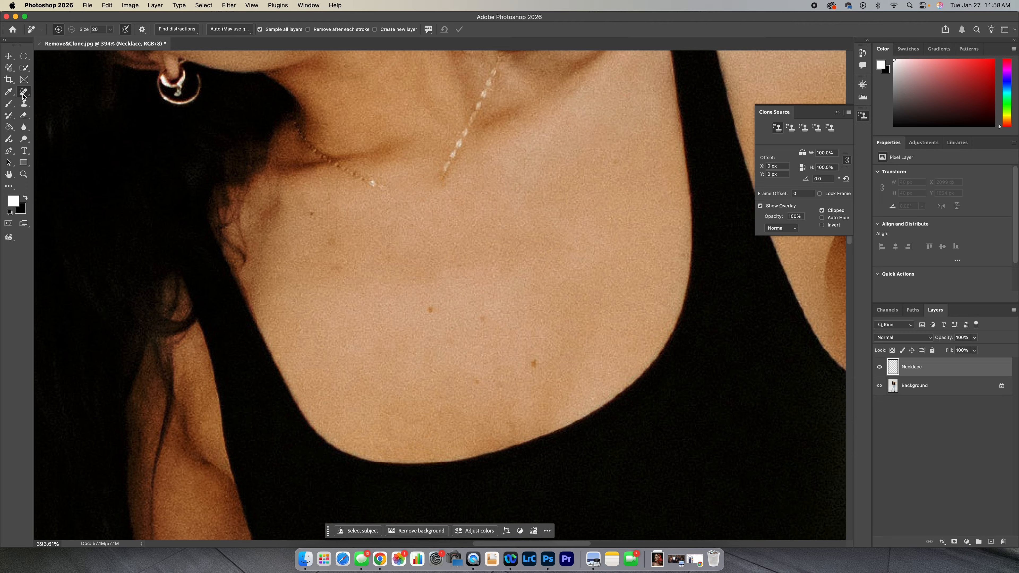
pyautogui.click(24, 104)
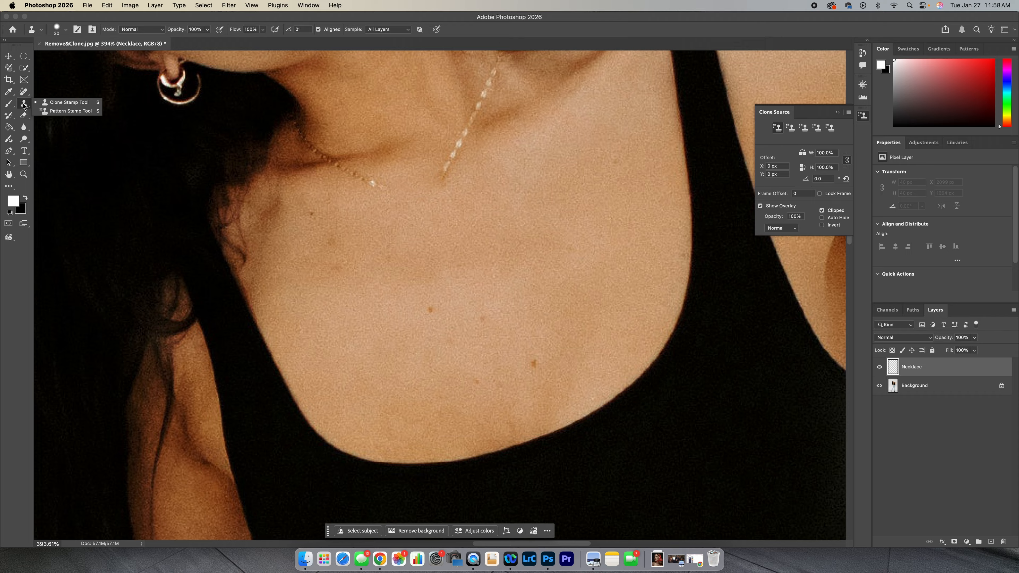
pyautogui.click(67, 102)
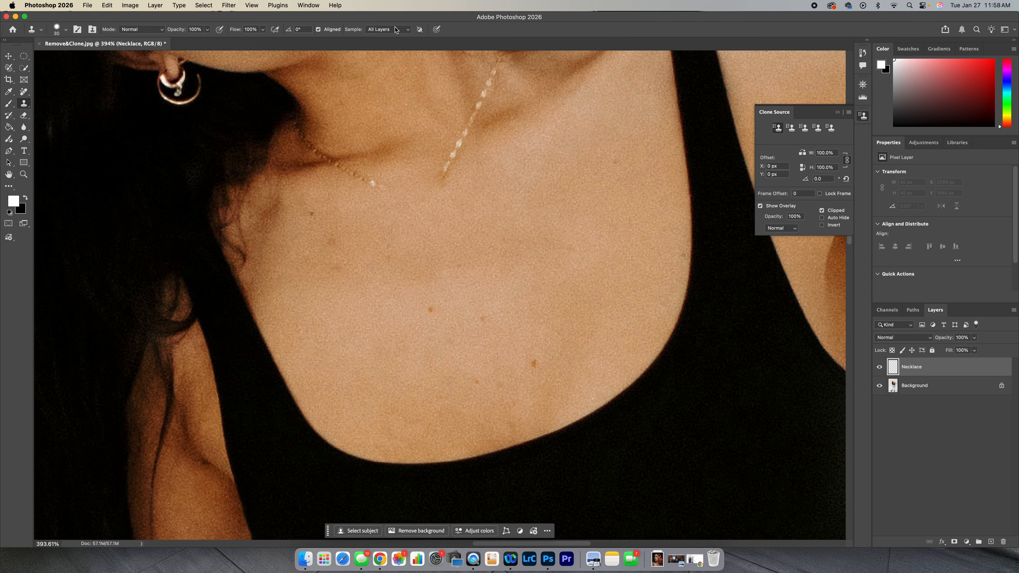
# Try cloning into the necklace gap with the Clone Stamp sampling only the Current Layer
pyautogui.click(386, 30)
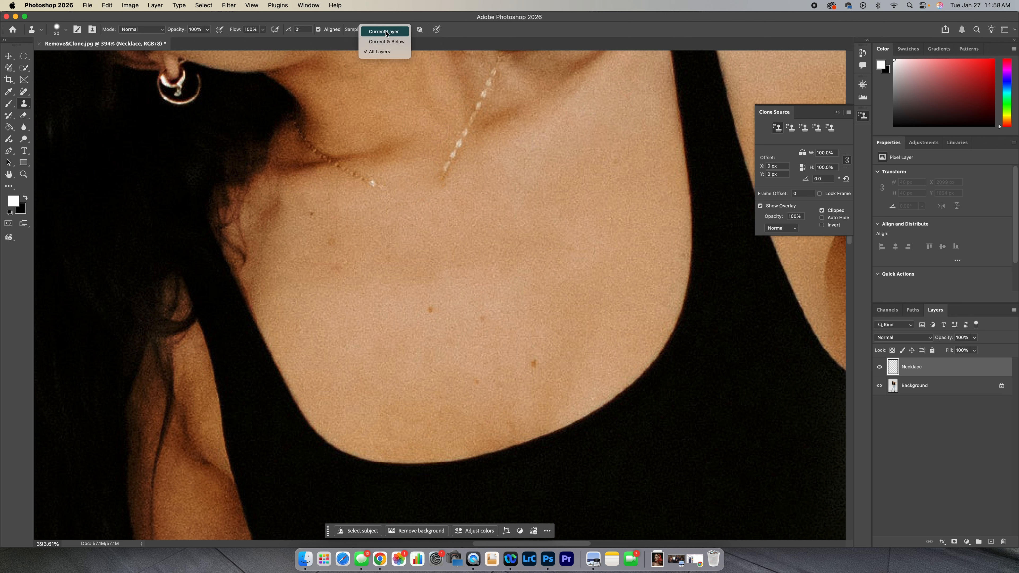
pyautogui.click(389, 42)
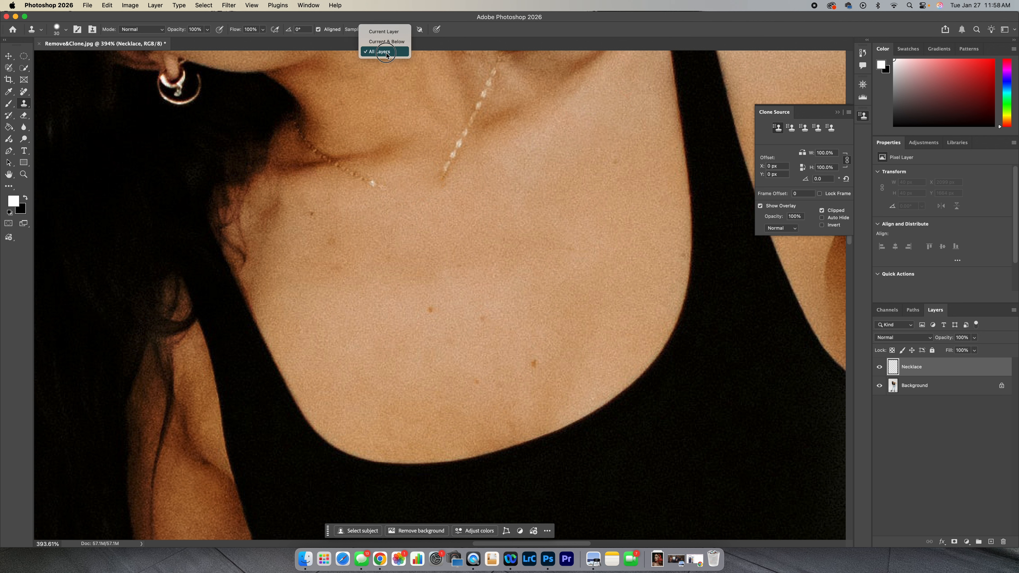
pyautogui.click(395, 32)
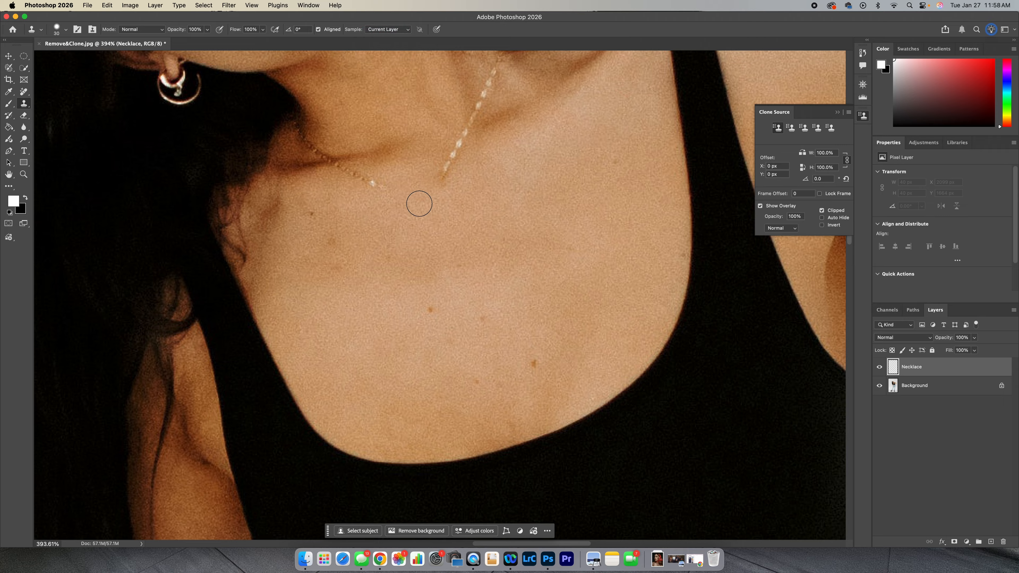
pyautogui.keyDown('alt'); pyautogui.click(435, 190); pyautogui.keyUp('alt')
pyautogui.moveTo(499, 189); pyautogui.dragTo(407, 207)
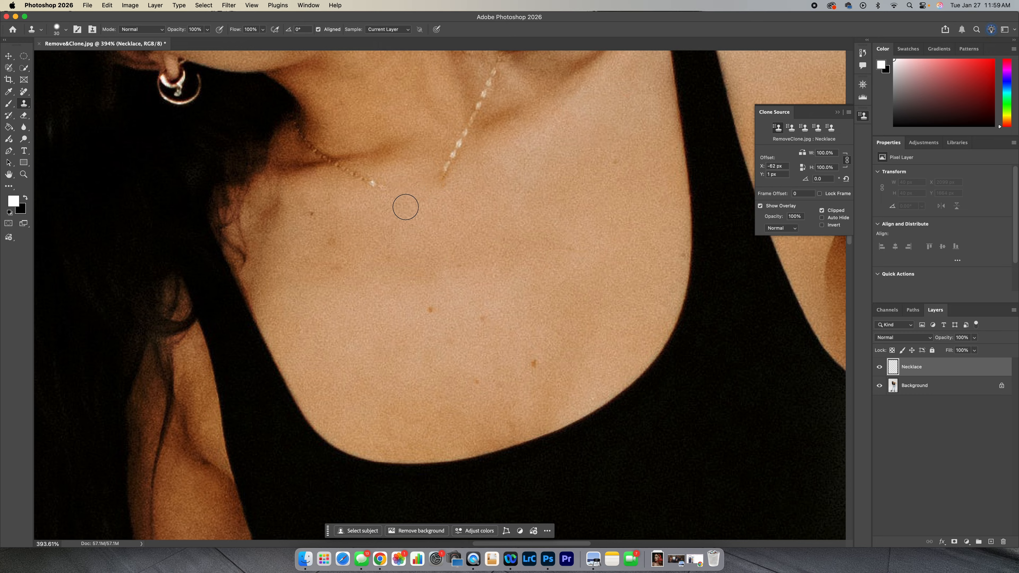
pyautogui.click(386, 29)
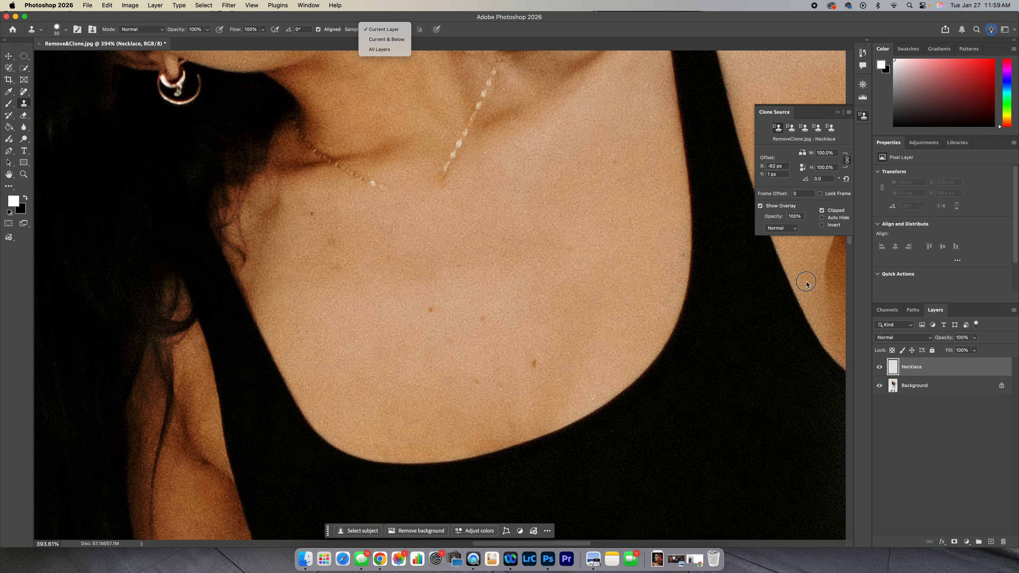
pyautogui.click(910, 372)
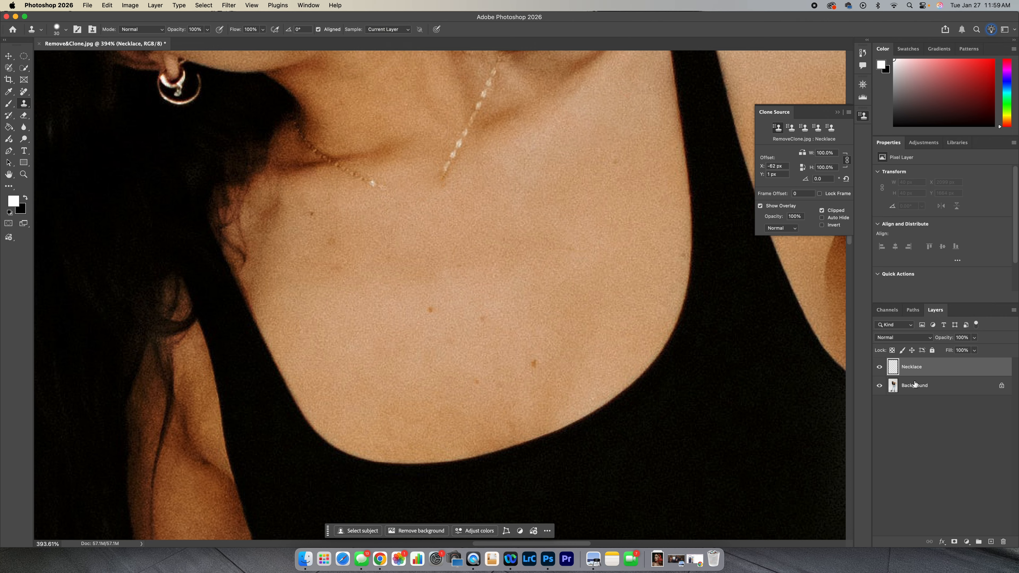
# Set cloning to sample All Layers and extend the left strand with its own links, rotating the clone source to -19.8°
pyautogui.click(386, 29)
pyautogui.click(385, 46)
pyautogui.moveTo(341, 176)
pyautogui.mouseDown()
pyautogui.moveTo(387, 190)
pyautogui.moveTo(364, 185)
pyautogui.mouseUp()
pyautogui.keyDown('alt'); pyautogui.click(366, 181); pyautogui.keyUp('alt')
pyautogui.click(391, 193)
pyautogui.moveTo(806, 181); pyautogui.dragTo(860, 183)
pyautogui.moveTo(809, 180); pyautogui.dragTo(662, 187)
pyautogui.click(397, 192)
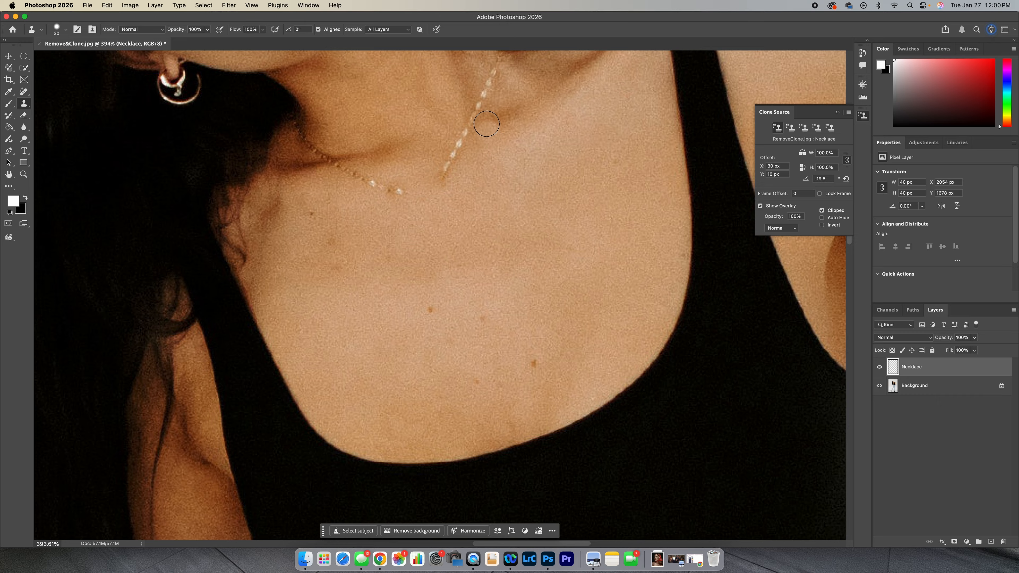
# Try cloning over the lower end of the right necklace strand, enlarging the brush to 36, and undo the strokes
pyautogui.click(444, 175)
pyautogui.press('super+z')
pyautogui.press(']')
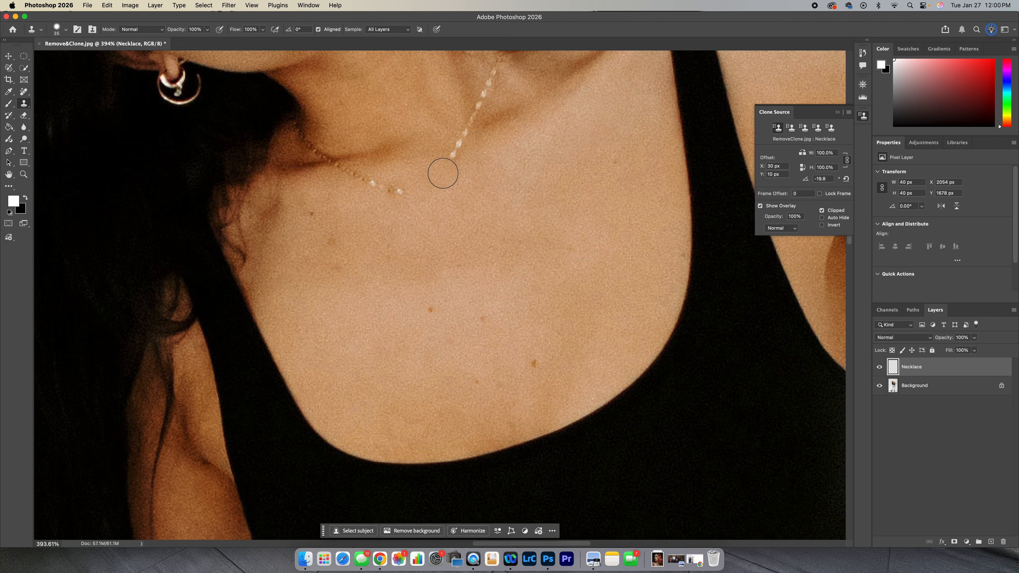
pyautogui.moveTo(455, 148); pyautogui.dragTo(444, 174)
pyautogui.press('super+z')
# Sample links from the right strand, set the clone source rotation to 20°, and stamp them below the strand's end
pyautogui.keyDown('alt'); pyautogui.click(463, 140); pyautogui.keyUp('alt')
pyautogui.keyDown('alt'); pyautogui.click(462, 140); pyautogui.keyUp('alt')
pyautogui.moveTo(804, 182)
pyautogui.mouseDown()
pyautogui.moveTo(761, 184)
pyautogui.moveTo(967, 181)
pyautogui.mouseUp()
pyautogui.moveTo(827, 179); pyautogui.dragTo(798, 180)
pyautogui.write('20')
pyautogui.press('Return')
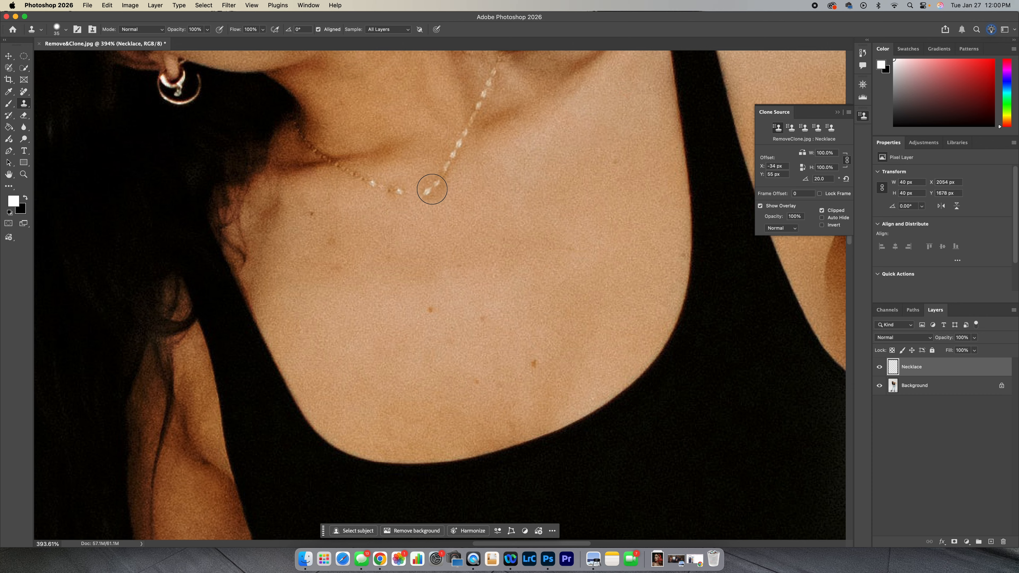
pyautogui.click(431, 189)
# Close the remaining necklace gap with links sampled higher on the right strand, using 47.3° source rotation and a size 20 brush
pyautogui.keyDown('alt'); pyautogui.click(474, 118); pyautogui.keyUp('alt')
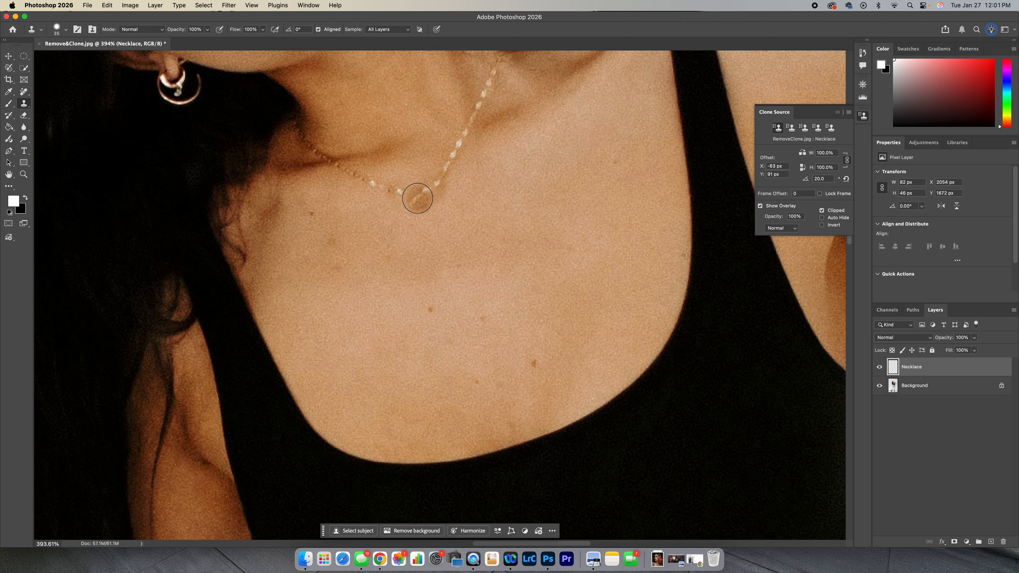
pyautogui.moveTo(814, 177); pyautogui.dragTo(898, 180)
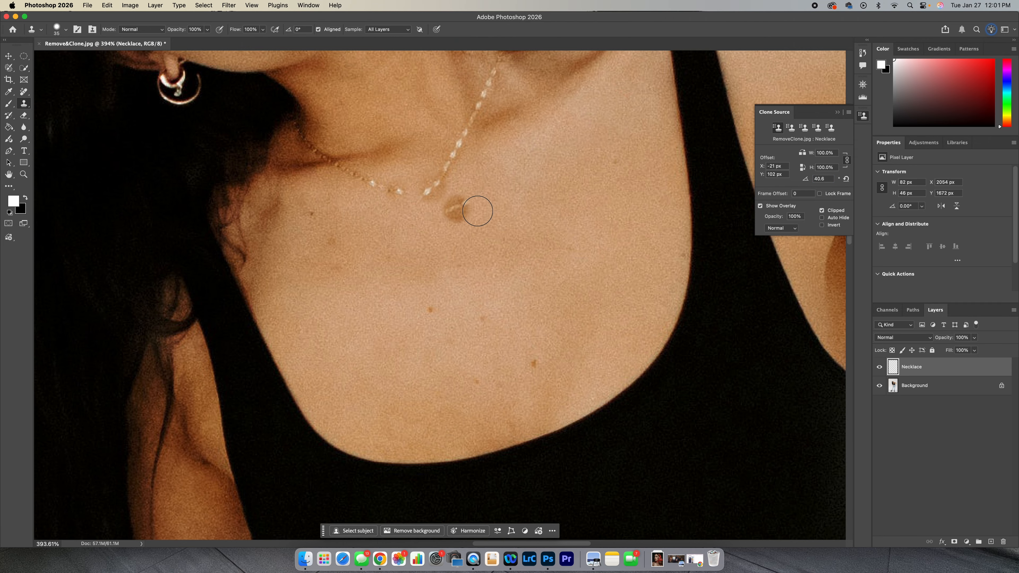
pyautogui.moveTo(806, 180); pyautogui.dragTo(811, 180)
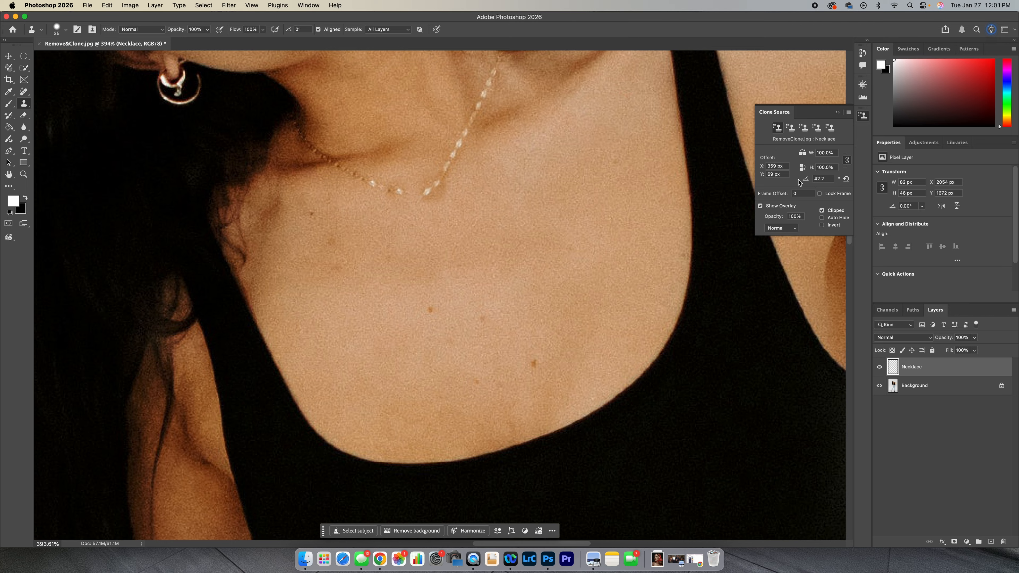
pyautogui.moveTo(804, 181); pyautogui.dragTo(815, 181)
pyautogui.press('[')
pyautogui.press('[')
pyautogui.click(458, 212)
# Add a layer mask to the Necklace layer and hide the layer
pyautogui.click(954, 542)
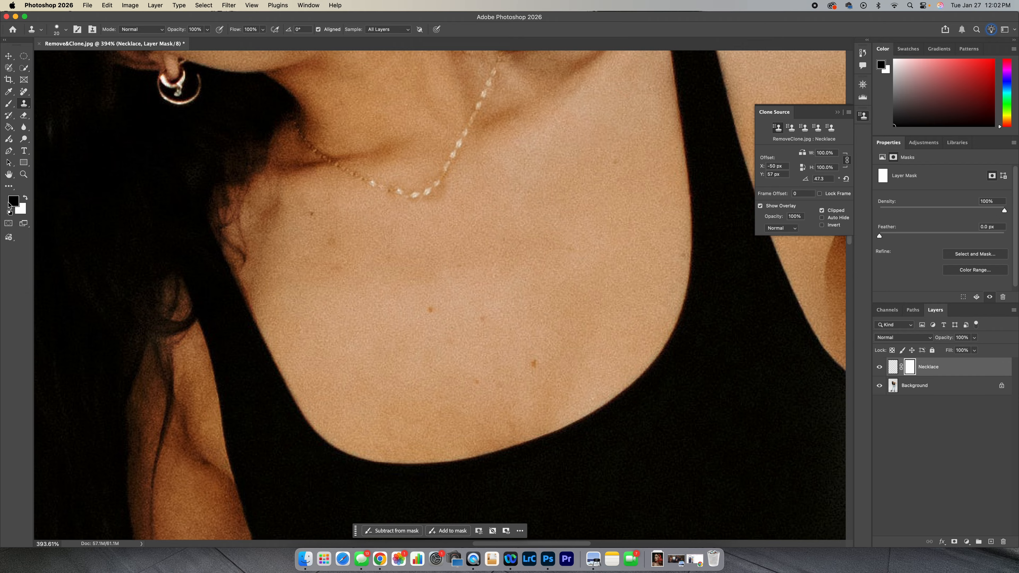
pyautogui.click(8, 103)
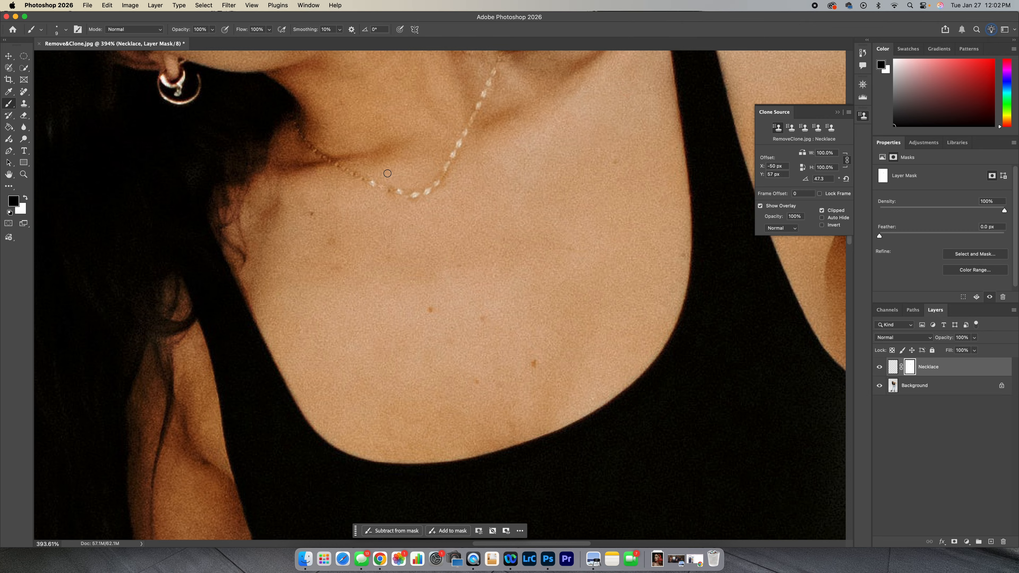
pyautogui.click(880, 367)
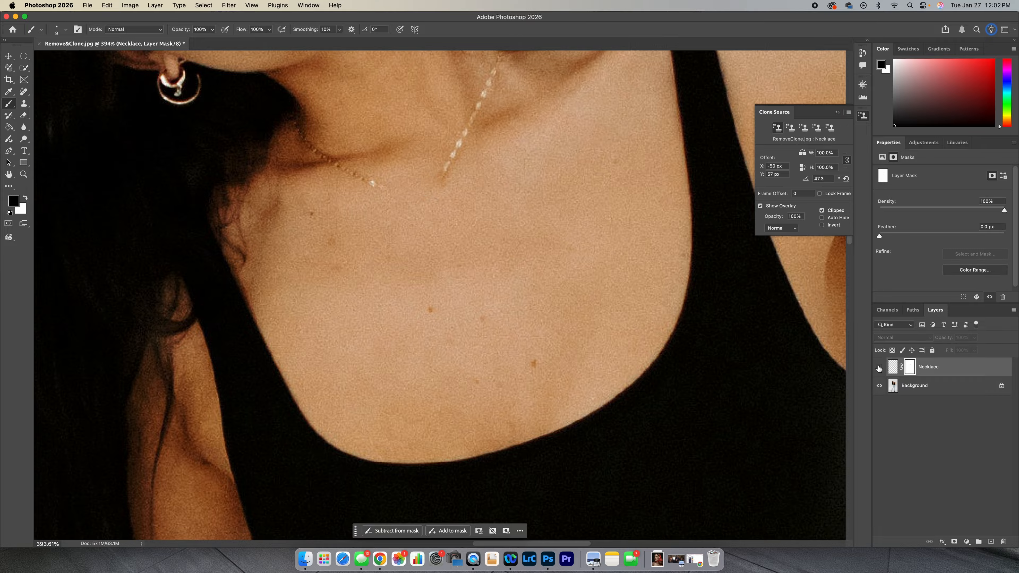
# Paint a selection over the necklace gap on the Background layer with a reduced Selection Brush, joining both strand ends
pyautogui.click(927, 386)
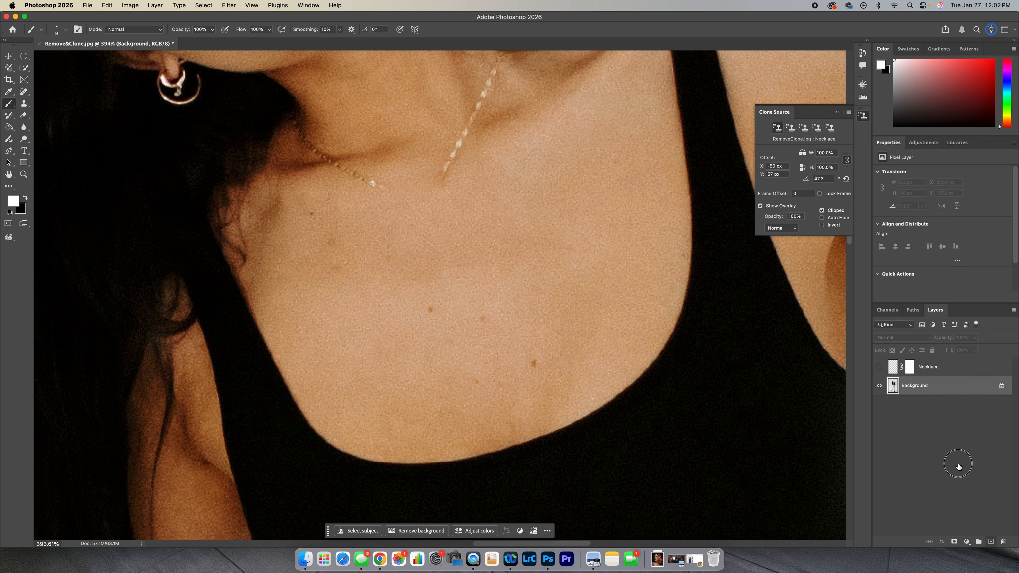
pyautogui.click(24, 69)
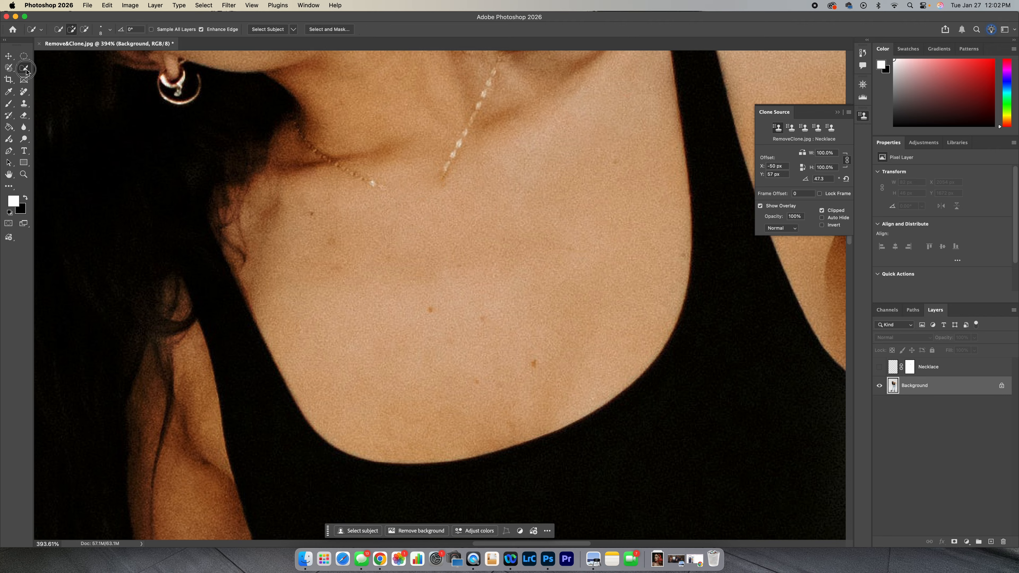
pyautogui.click(7, 68)
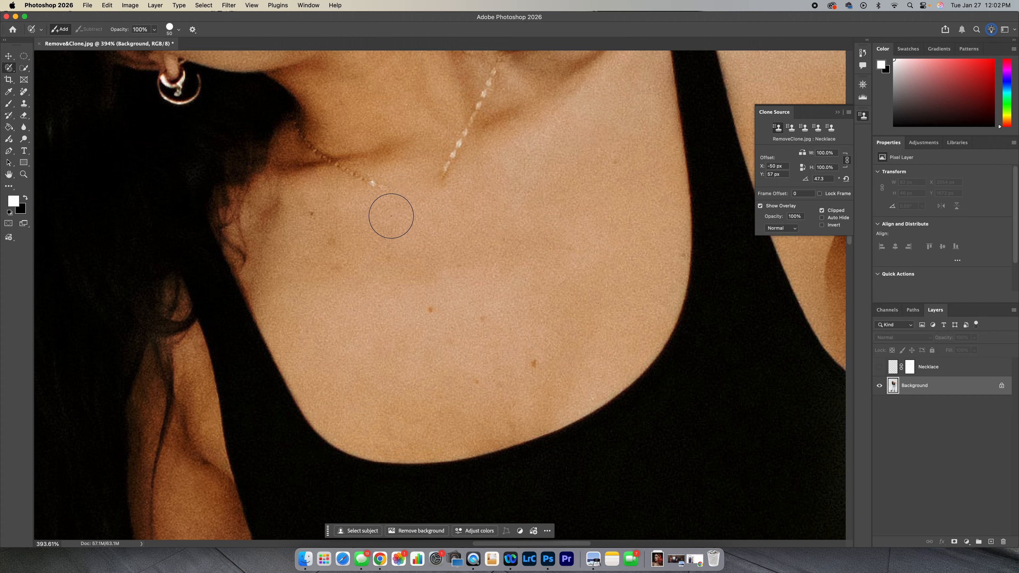
pyautogui.press('[')
pyautogui.press('[')
pyautogui.press('[')
pyautogui.press('[')
pyautogui.press('[')
pyautogui.moveTo(378, 187)
pyautogui.mouseDown()
pyautogui.moveTo(427, 189)
pyautogui.moveTo(454, 160)
pyautogui.mouseUp()
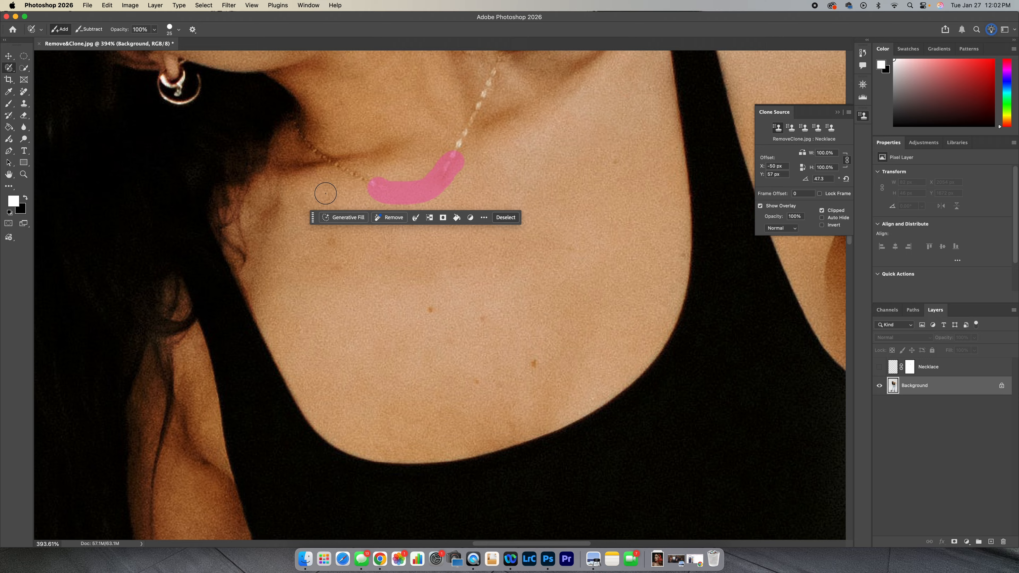
# Run Generative Fill on the selected necklace gap with the prompt "necklace" and preview the second and third variations
pyautogui.click(344, 218)
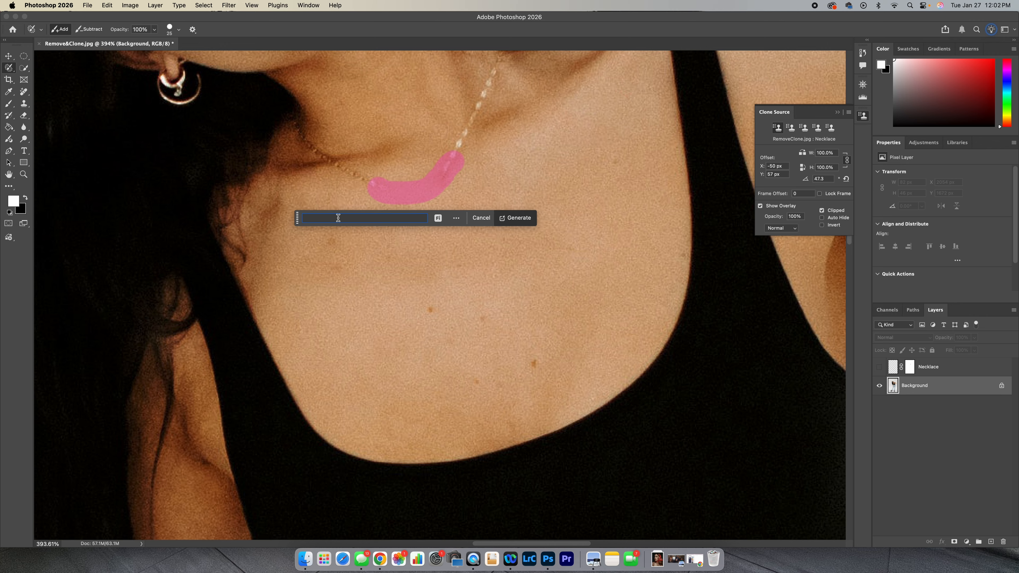
pyautogui.write('nec')
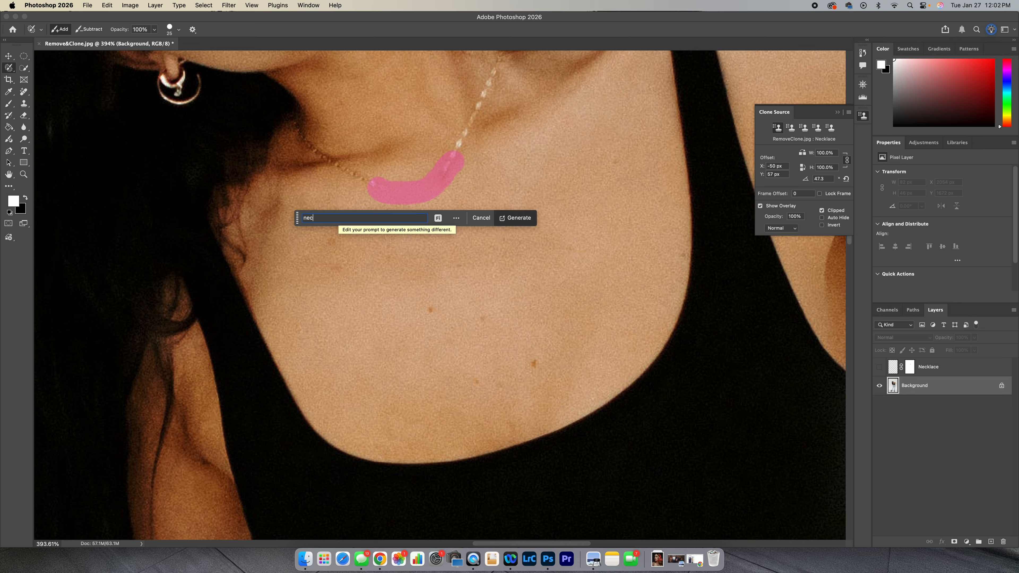
pyautogui.write('klace')
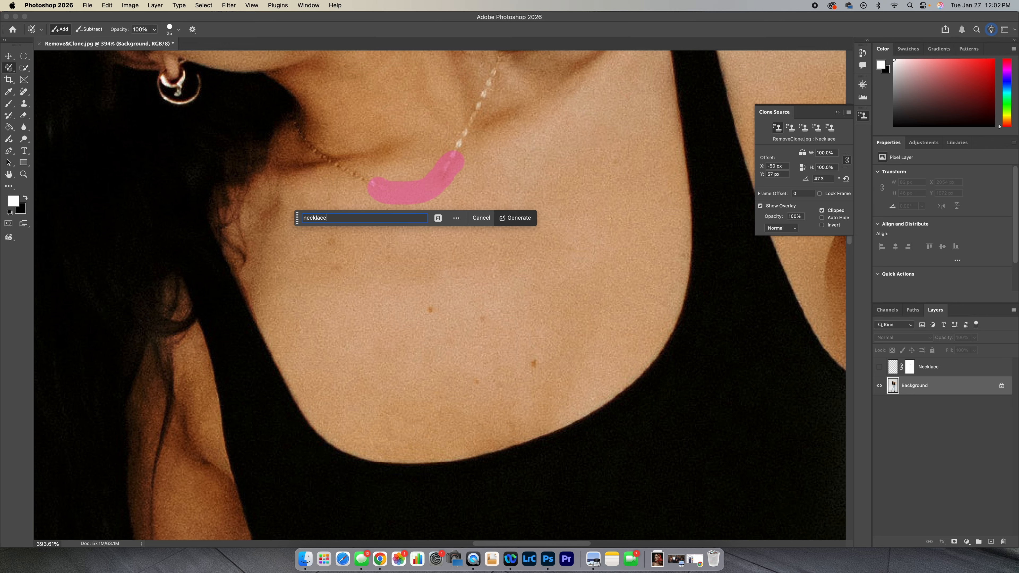
pyautogui.click(522, 221)
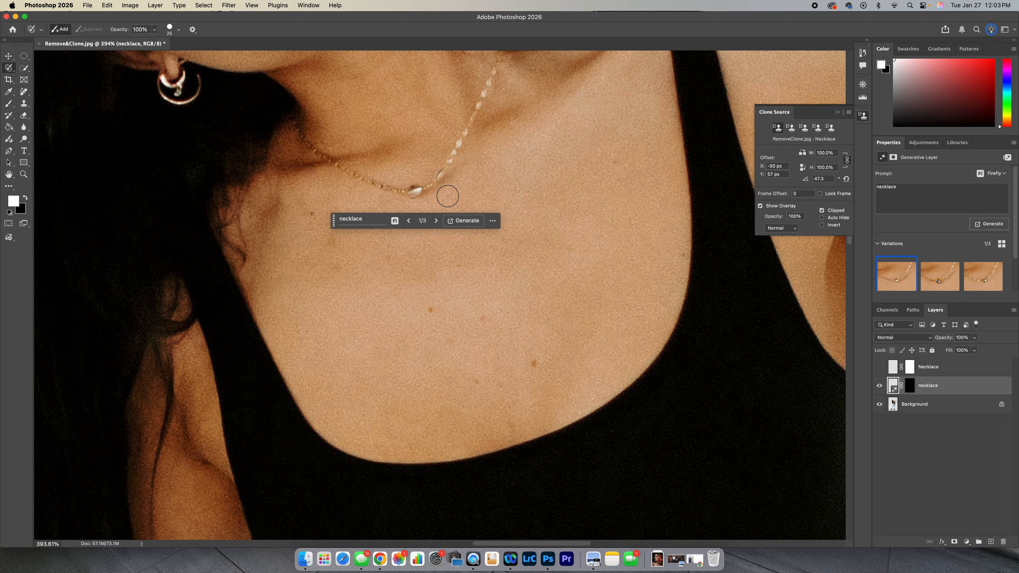
pyautogui.click(937, 285)
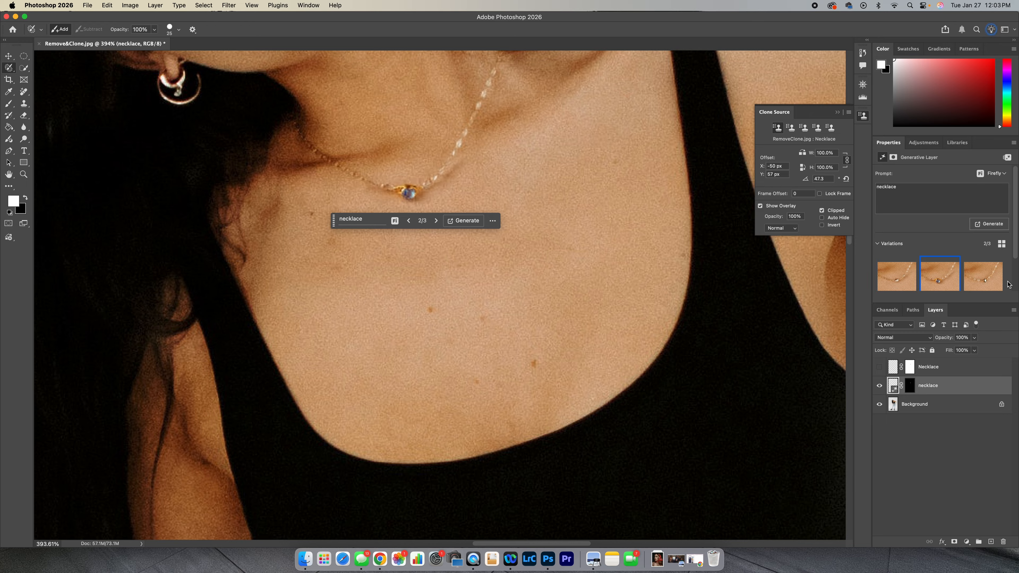
pyautogui.click(989, 284)
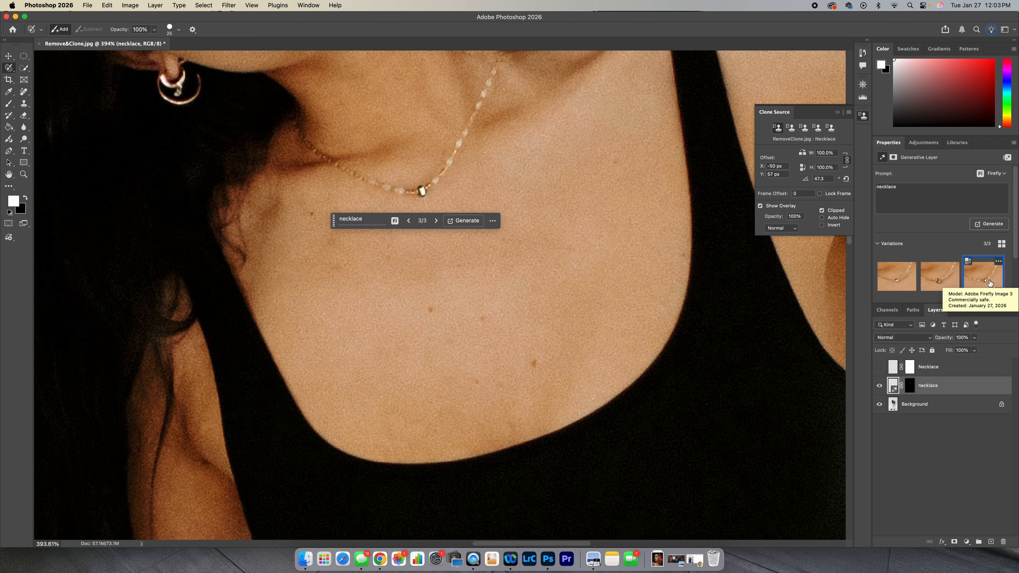
# Show the cloned Necklace layer again and delete the generated necklace layer
pyautogui.click(880, 368)
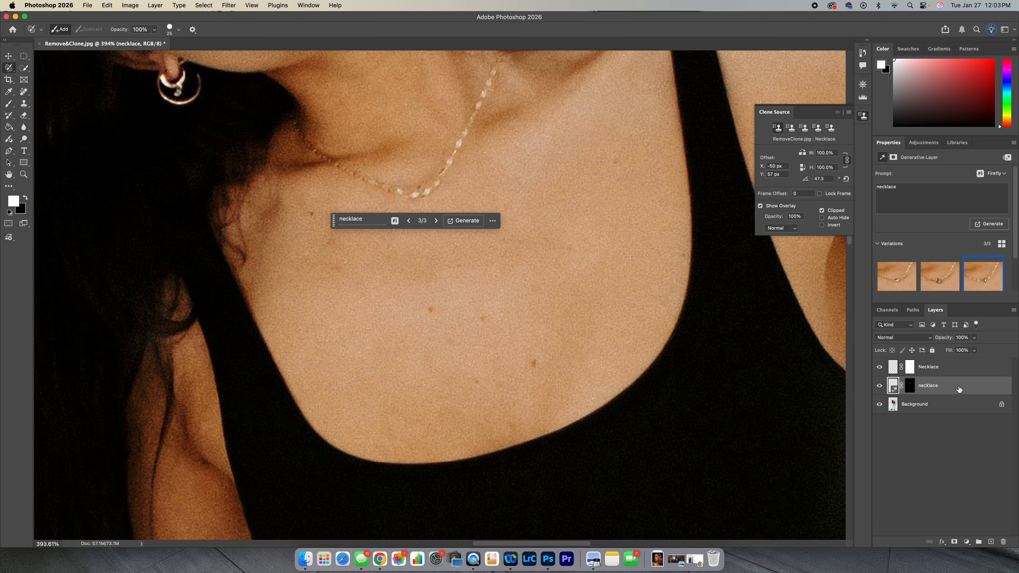
pyautogui.moveTo(958, 389); pyautogui.dragTo(1003, 542)
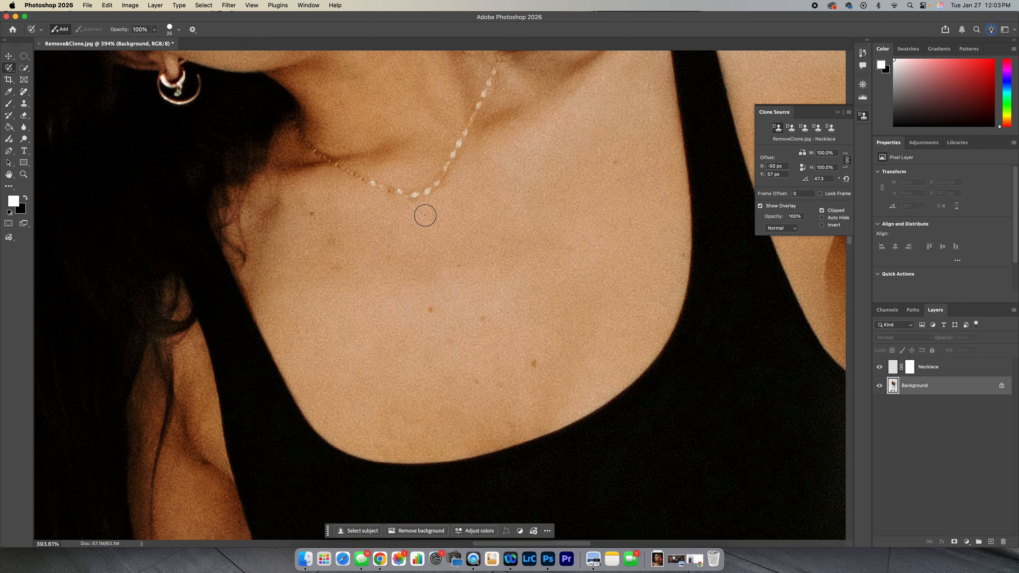
# Examine the repaired necklace, the neck and the face up close
pyautogui.scroll(-1, 424, 215)
pyautogui.scroll(10, 425, 215)
pyautogui.hscroll(-4, 425, 216)
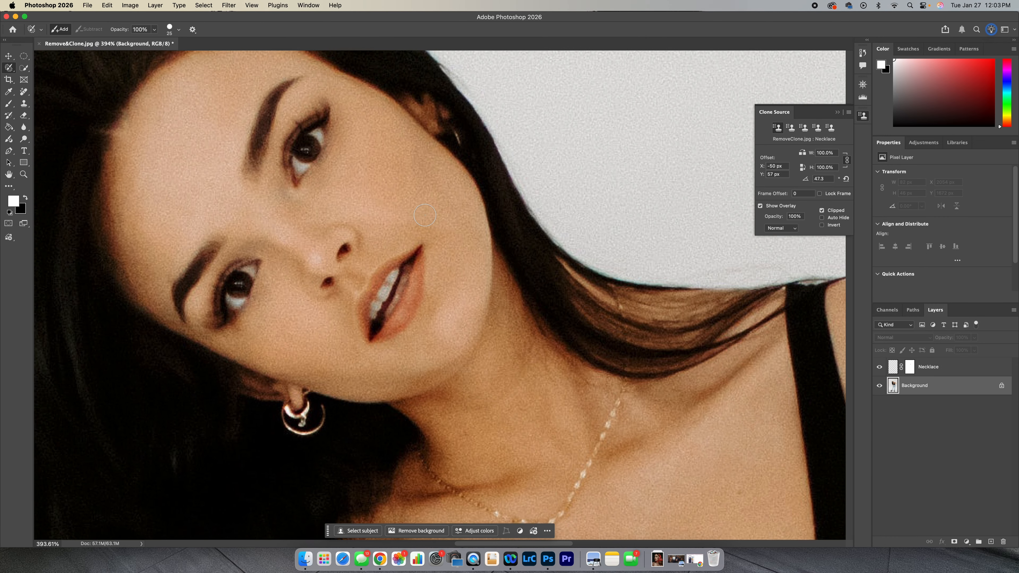
pyautogui.hscroll(-3, 424, 215)
pyautogui.scroll(1, 424, 215)
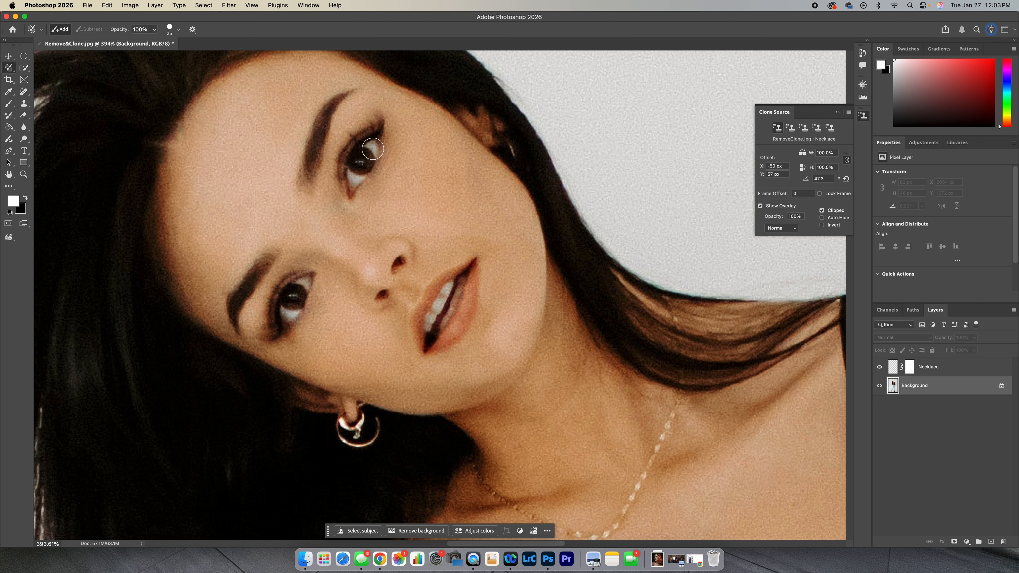
pyautogui.hscroll(8, 370, 162)
pyautogui.scroll(-3, 370, 163)
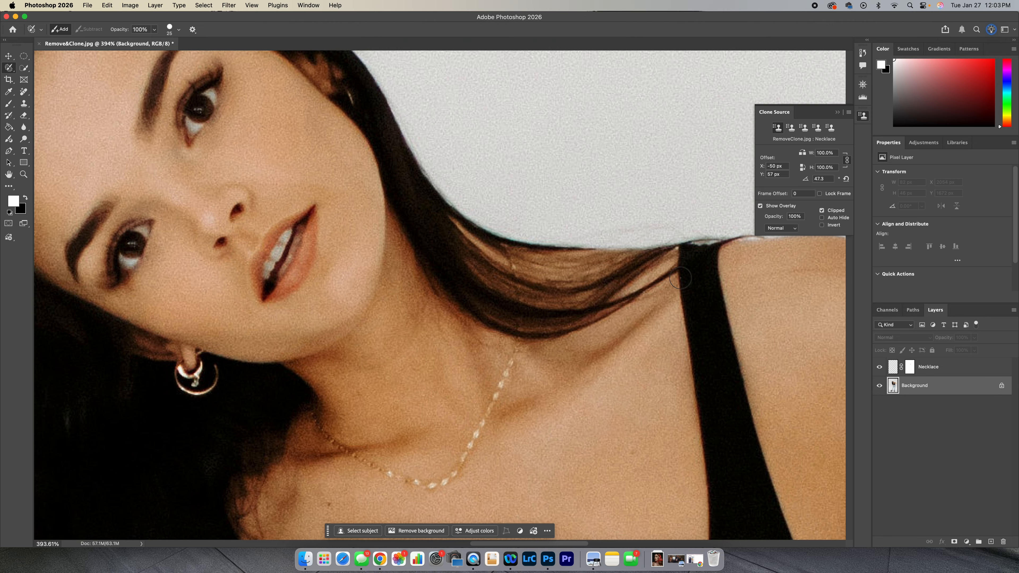
pyautogui.hscroll(-10, 680, 278)
pyautogui.scroll(3, 680, 277)
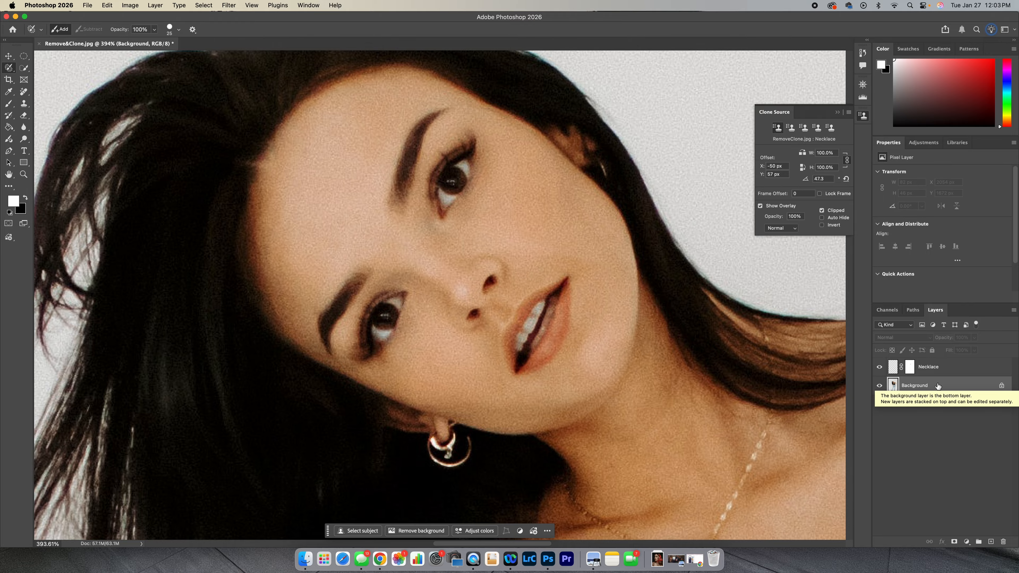
# Select both irises with the Elliptical Marquee tool, using a 2 px feather and adding the second iris to the first
pyautogui.click(937, 367)
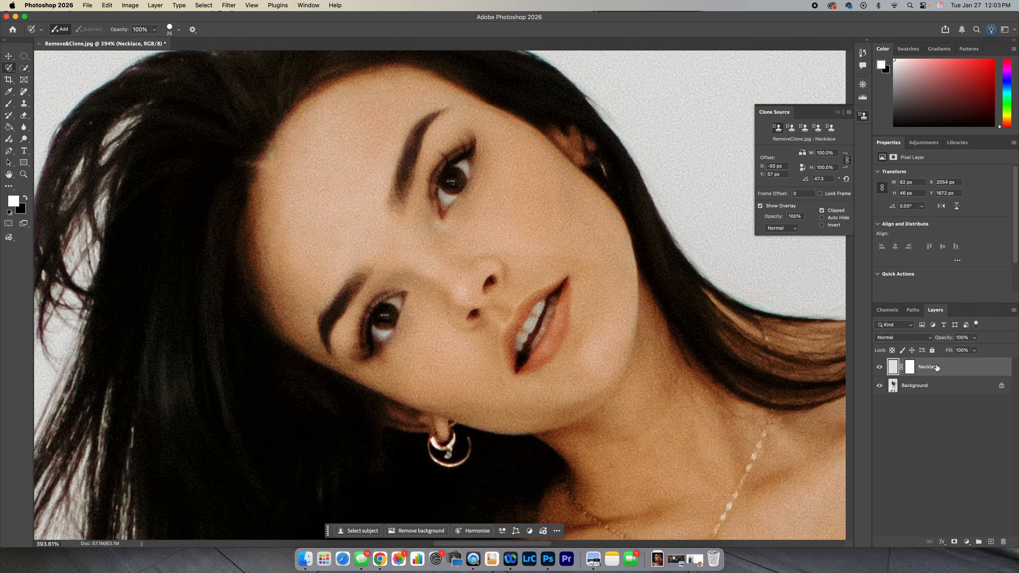
pyautogui.hscroll(3, 457, 213)
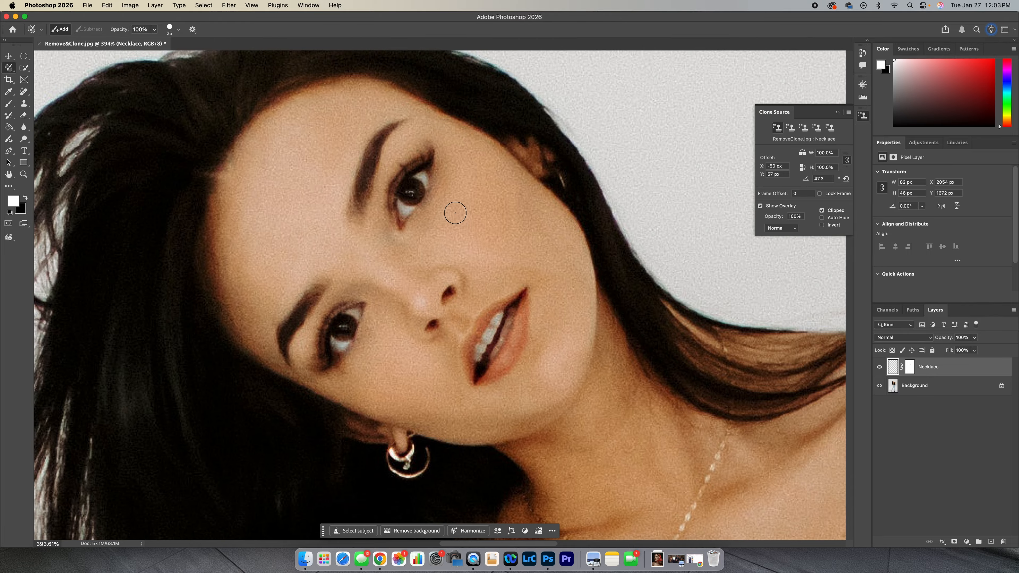
pyautogui.click(25, 57)
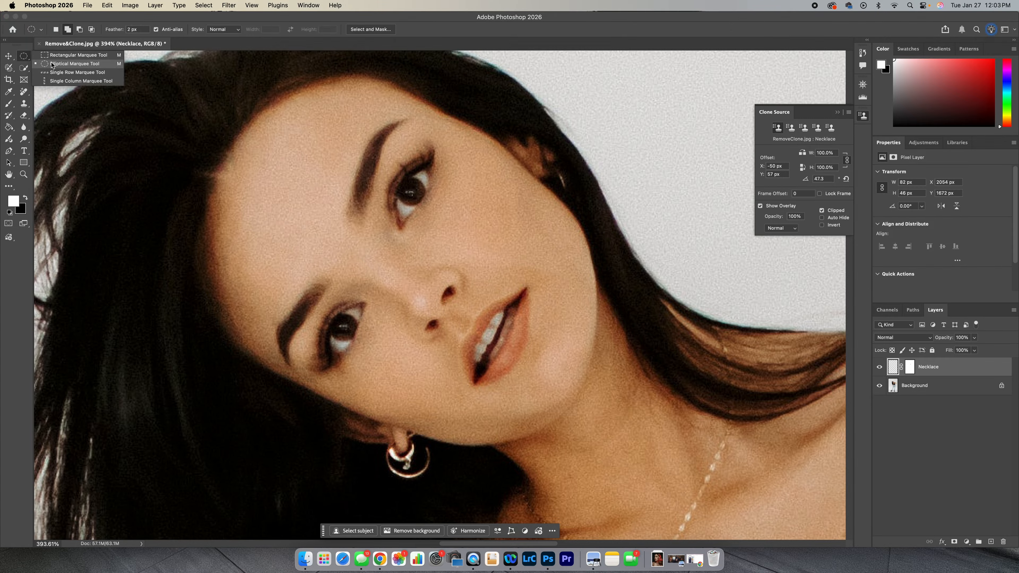
pyautogui.click(52, 65)
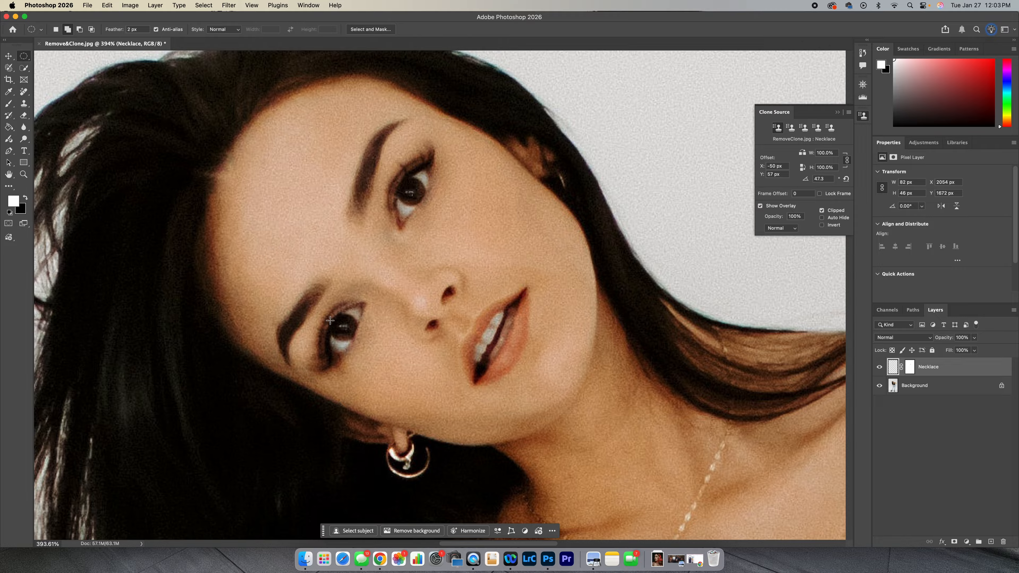
pyautogui.moveTo(330, 320); pyautogui.dragTo(357, 341)
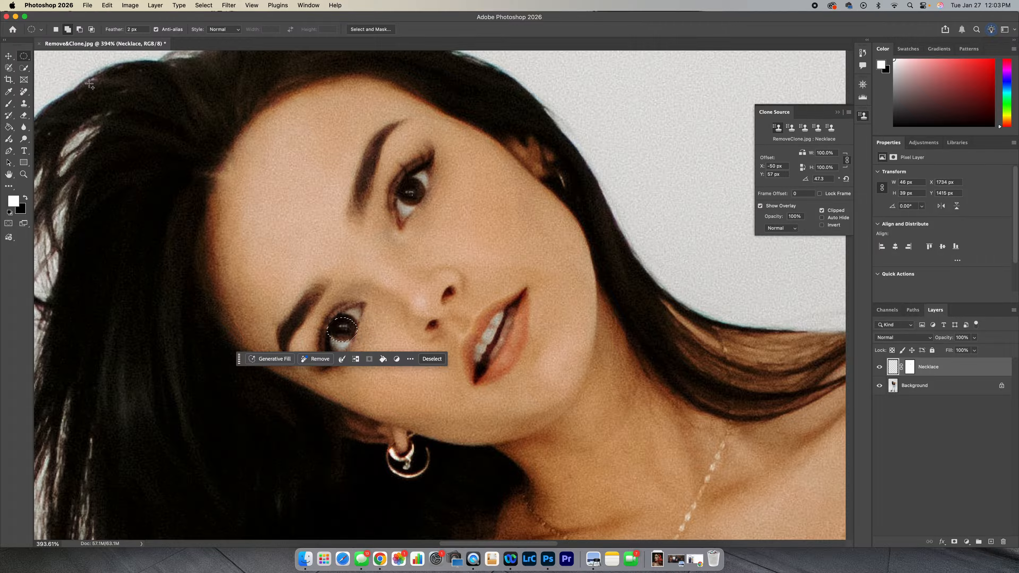
pyautogui.click(430, 358)
pyautogui.click(140, 29)
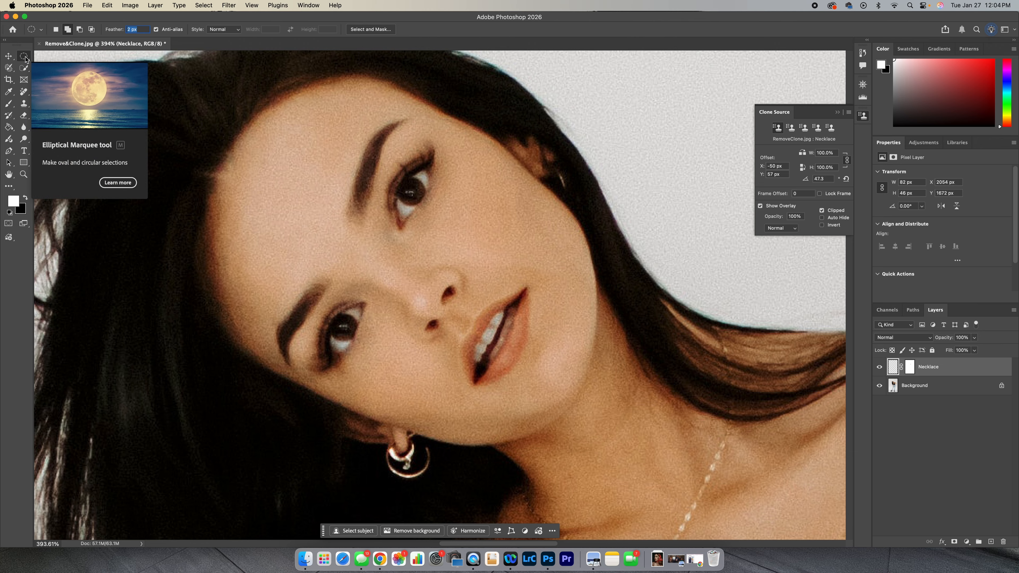
pyautogui.click(69, 29)
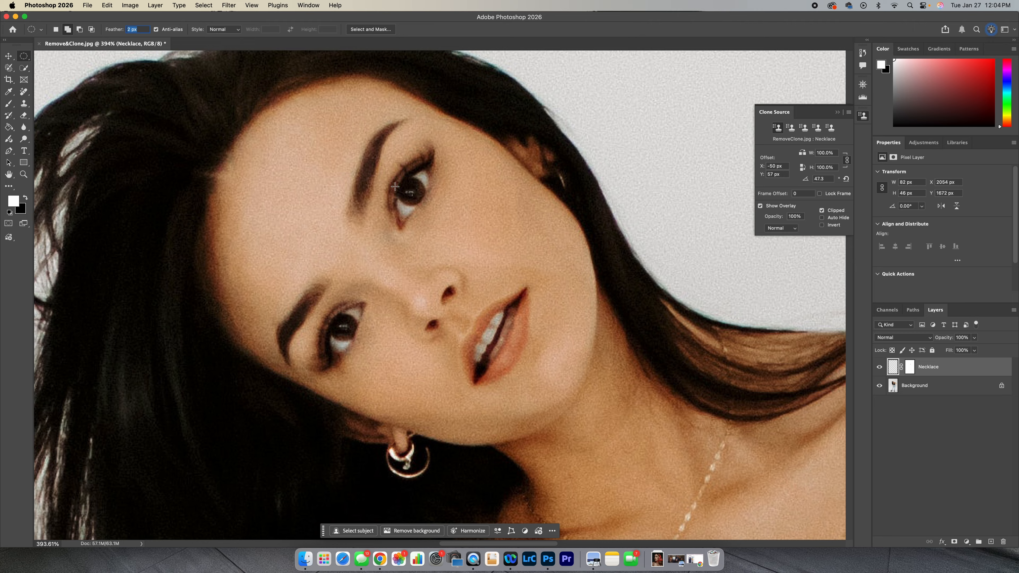
pyautogui.moveTo(396, 177); pyautogui.dragTo(424, 205)
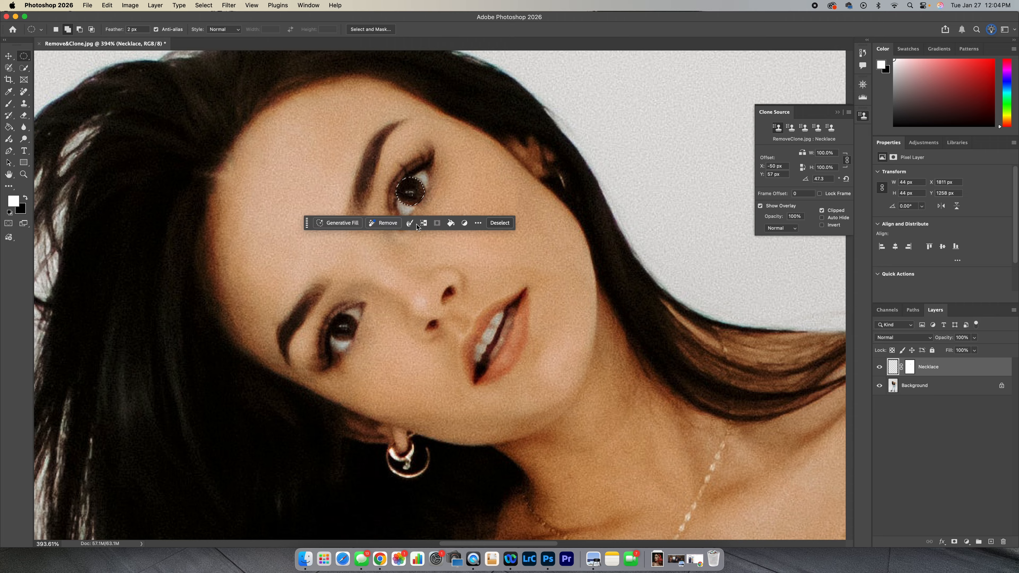
pyautogui.moveTo(330, 313); pyautogui.dragTo(356, 339)
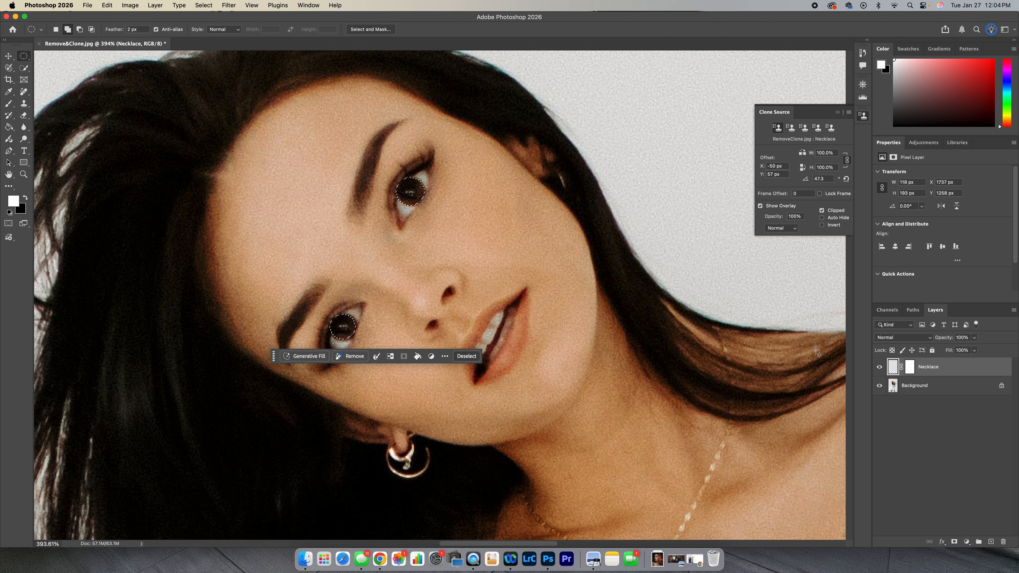
# Add a Hue/Saturation adjustment layer above the Background layer, masked to the selected irises
pyautogui.click(927, 381)
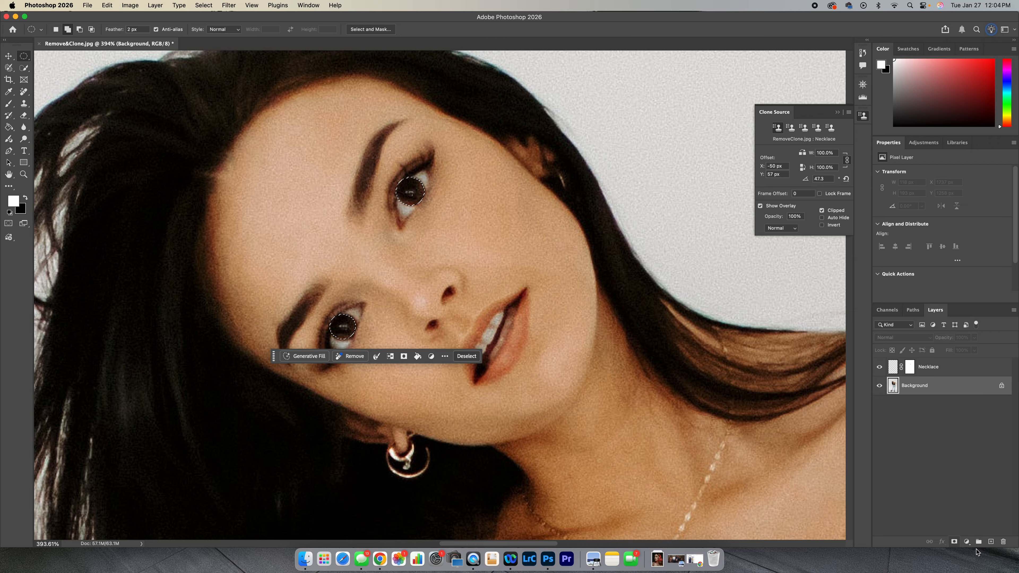
pyautogui.click(966, 542)
pyautogui.moveTo(968, 542)
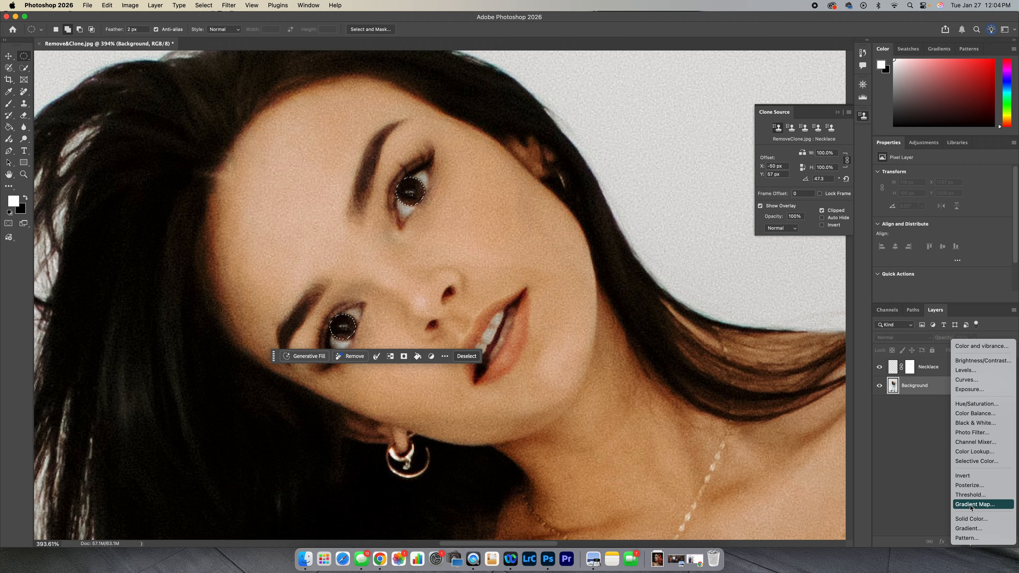
pyautogui.click(976, 406)
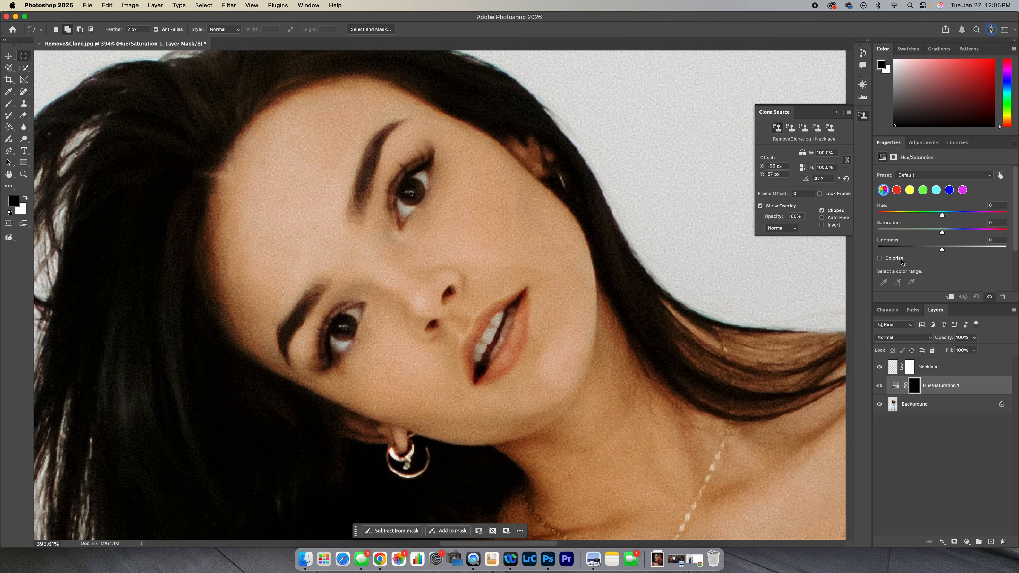
# Colorize the irises green with hue 128 and saturation 41
pyautogui.click(886, 259)
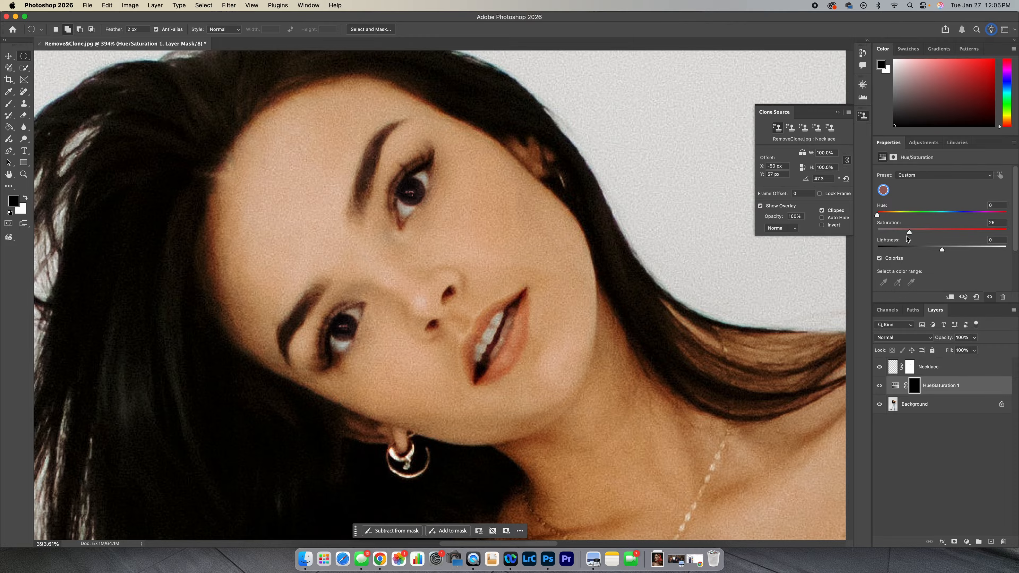
pyautogui.moveTo(914, 232)
pyautogui.mouseDown()
pyautogui.moveTo(930, 232)
pyautogui.moveTo(887, 215)
pyautogui.moveTo(1005, 216)
pyautogui.moveTo(923, 225)
pyautogui.mouseUp()
pyautogui.scroll(5, 409, 193)
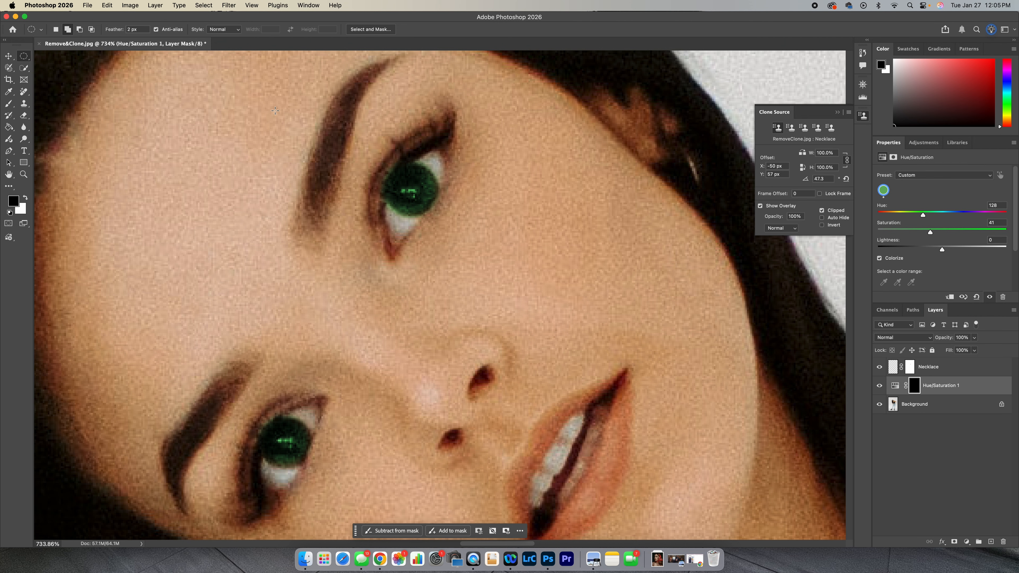
# Try extending the green tint beyond the upper eye with a white brush stroke on the adjustment mask, and undo it
pyautogui.press('b')
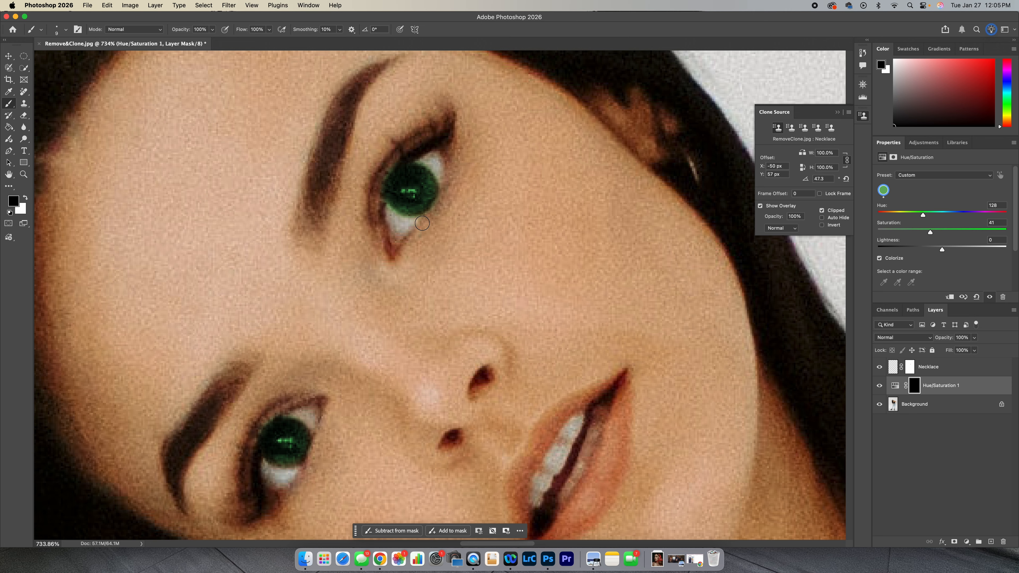
pyautogui.press('x')
pyautogui.moveTo(421, 159)
pyautogui.mouseDown()
pyautogui.moveTo(492, 173)
pyautogui.moveTo(517, 162)
pyautogui.moveTo(403, 144)
pyautogui.mouseUp()
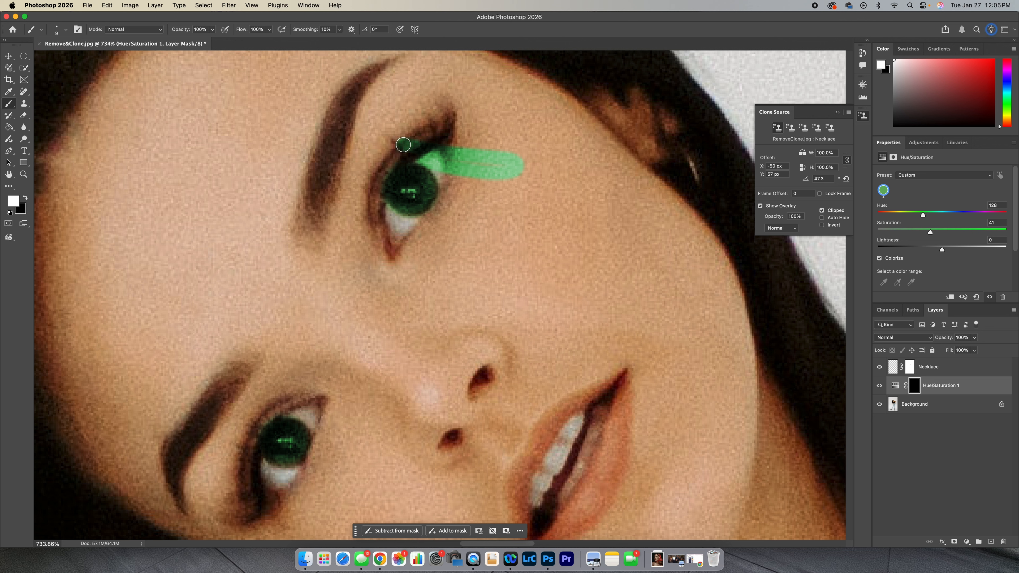
pyautogui.press('super+z')
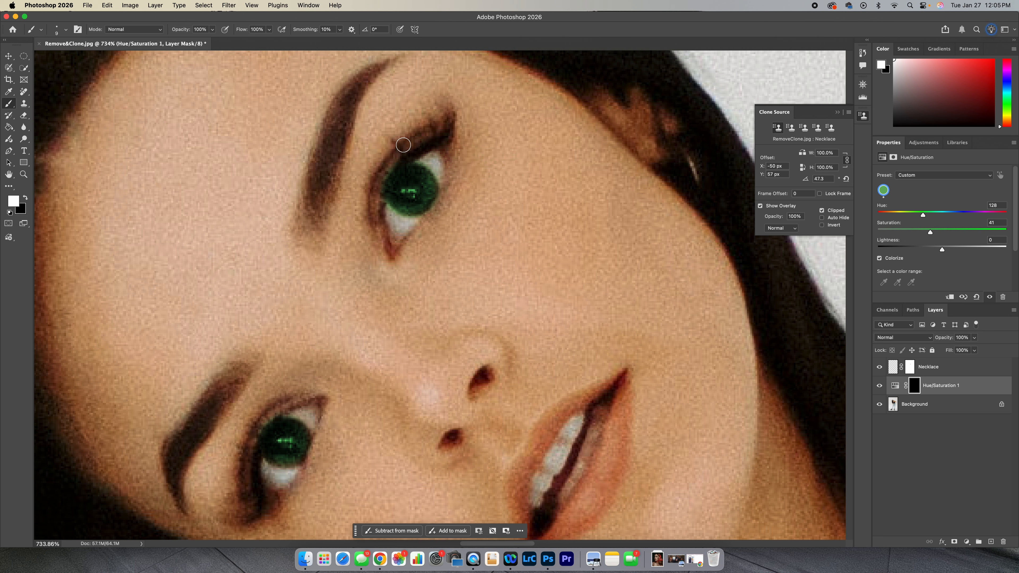
pyautogui.press('x')
# Set the iris adjustment's saturation to 29 and lightness to -5, and its layer blend mode to Color
pyautogui.scroll(-3, 277, 264)
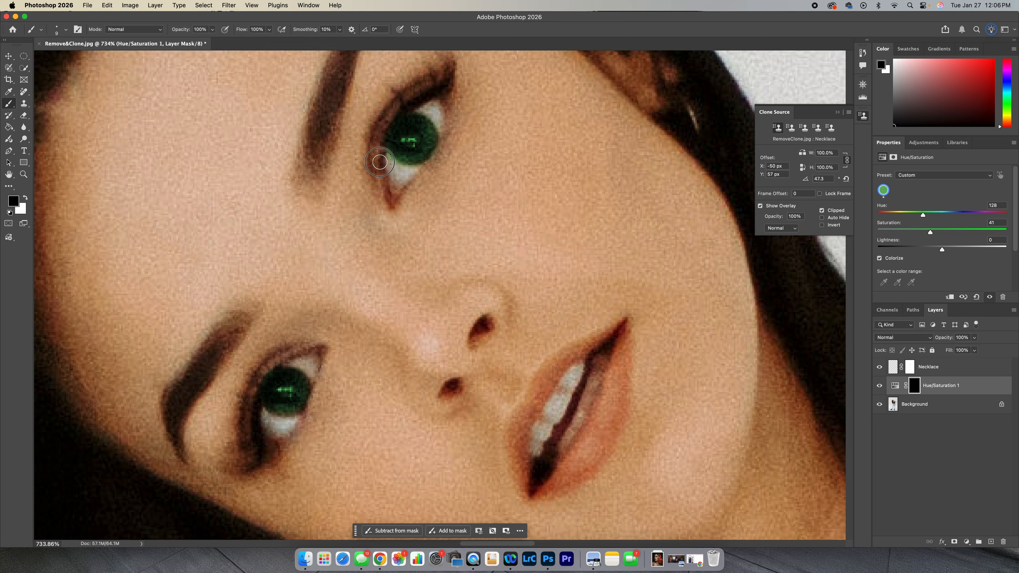
pyautogui.moveTo(933, 236); pyautogui.dragTo(916, 240)
pyautogui.click(918, 337)
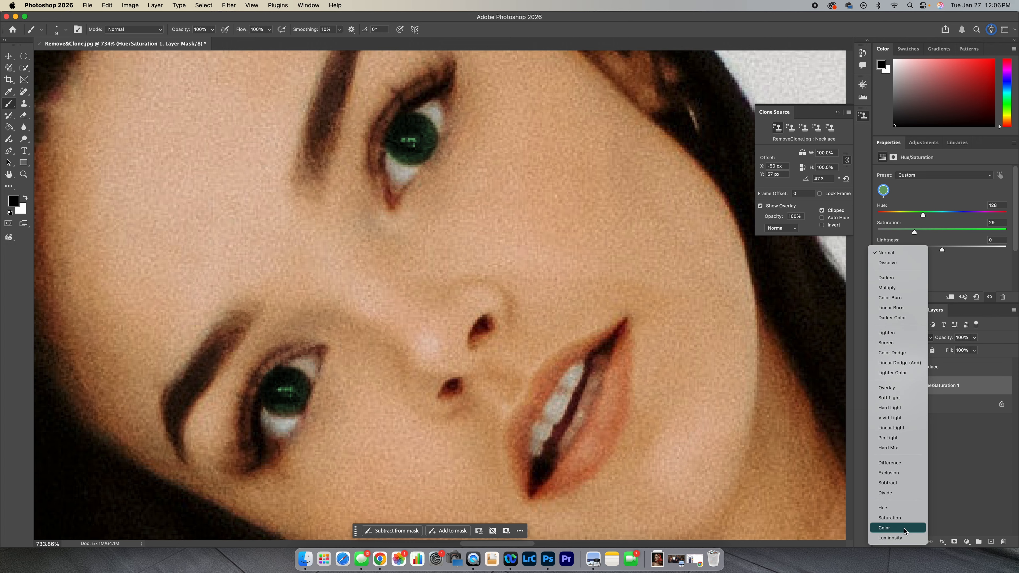
pyautogui.click(904, 529)
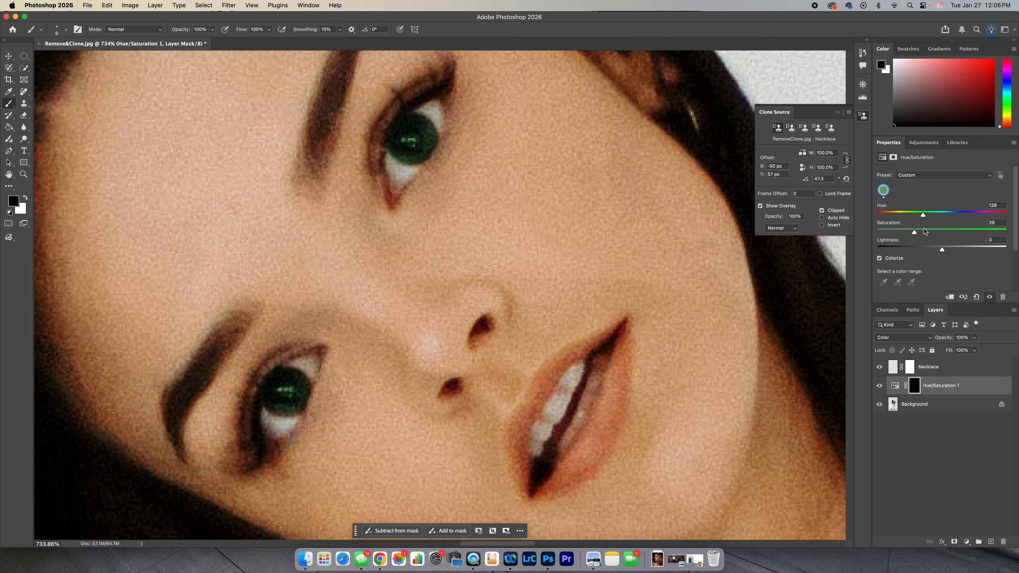
pyautogui.moveTo(942, 247)
pyautogui.mouseDown()
pyautogui.moveTo(922, 252)
pyautogui.moveTo(954, 252)
pyautogui.moveTo(939, 253)
pyautogui.mouseUp()
# Paint over both pupils on the Hue/Saturation mask with a dark brush to remove their green tint
pyautogui.moveTo(396, 138); pyautogui.dragTo(411, 139)
pyautogui.moveTo(284, 389); pyautogui.dragTo(282, 392)
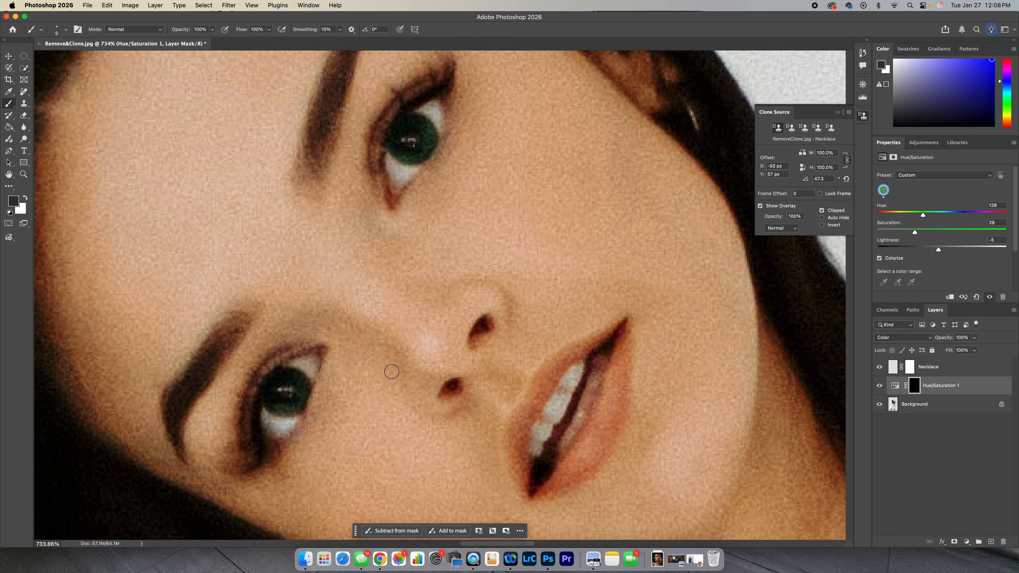
# Examine the recolored eyes and overall retouch in the full-length portrait
pyautogui.press('z')
pyautogui.moveTo(436, 335); pyautogui.dragTo(370, 373)
pyautogui.scroll(-5, 370, 373)
pyautogui.hscroll(3, 370, 374)
pyautogui.press('z')
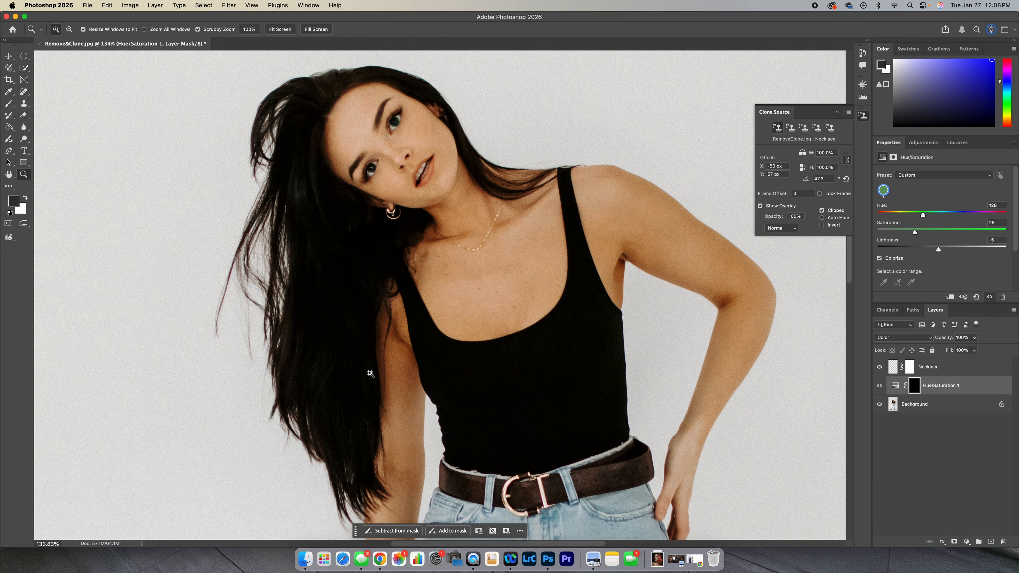
pyautogui.moveTo(439, 337); pyautogui.dragTo(403, 346)
pyautogui.press('b')
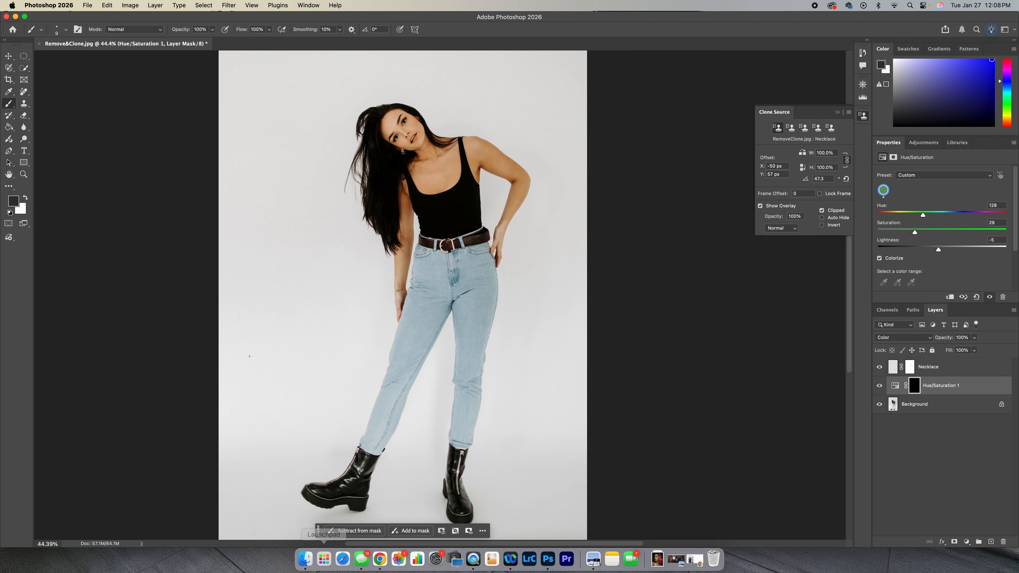
# Remove the white studio background behind the woman on the Background layer, leaving her masked on transparency
pyautogui.click(23, 56)
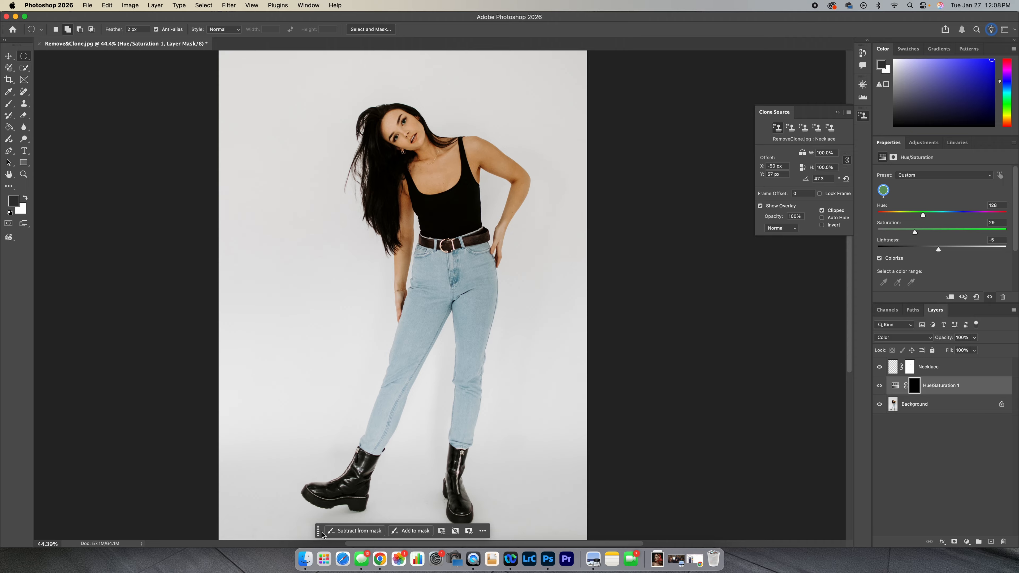
pyautogui.moveTo(318, 531); pyautogui.dragTo(228, 453)
pyautogui.click(917, 407)
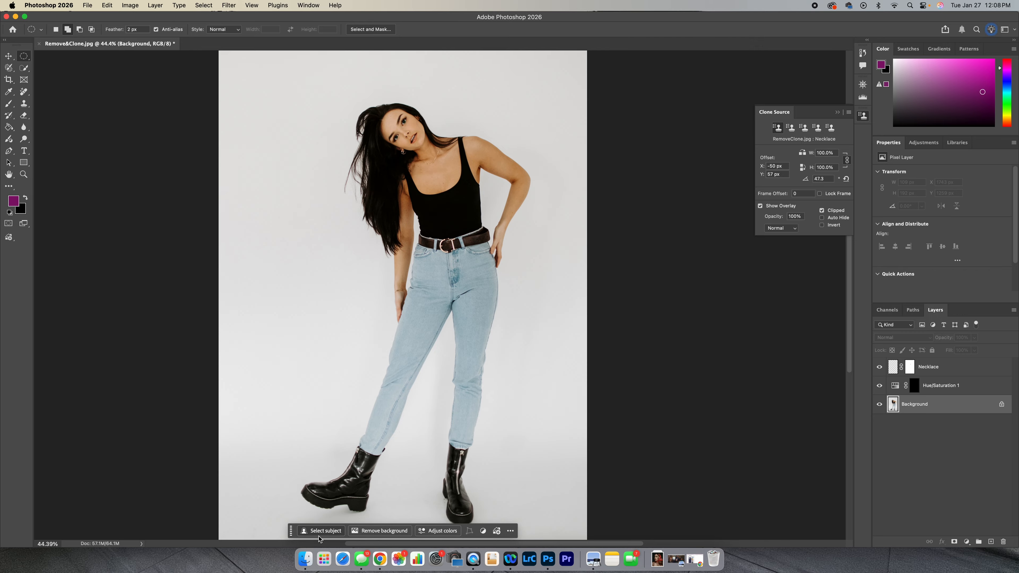
pyautogui.click(396, 530)
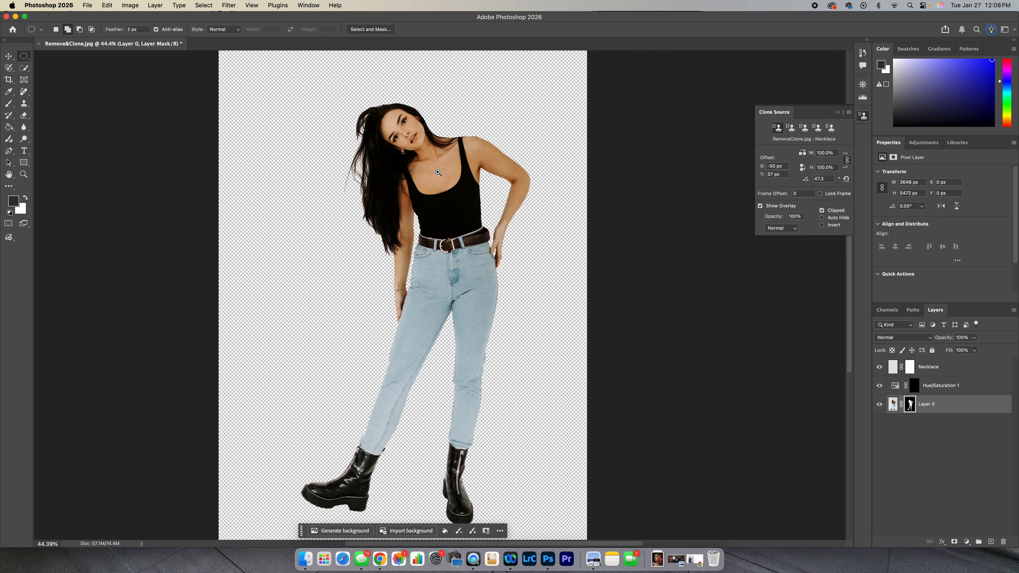
# Examine the cutout's edges around the belt, hands and jeans, and check the full figure against the transparent background
pyautogui.press('z')
pyautogui.moveTo(465, 256); pyautogui.dragTo(557, 251)
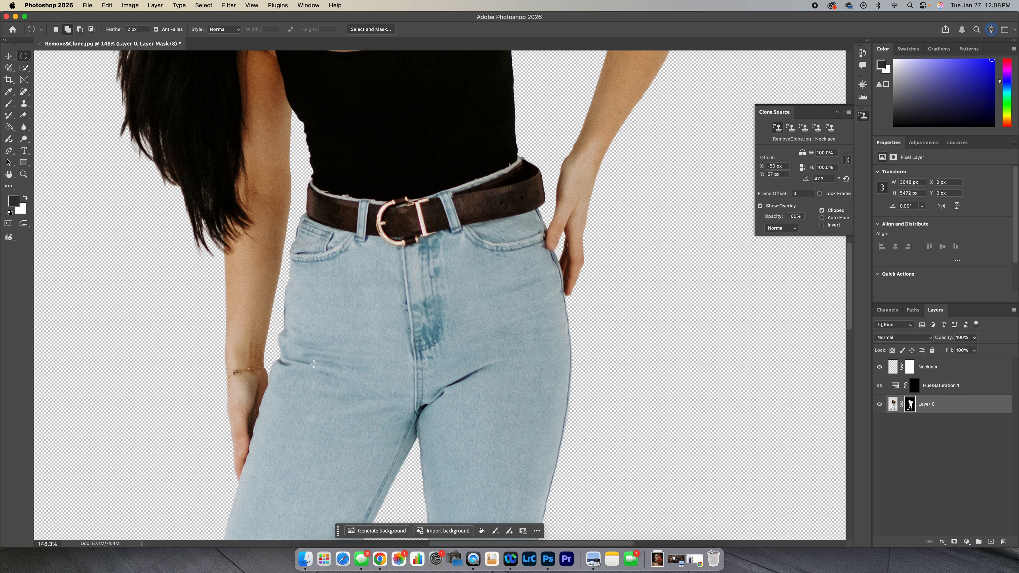
pyautogui.press('super+0')
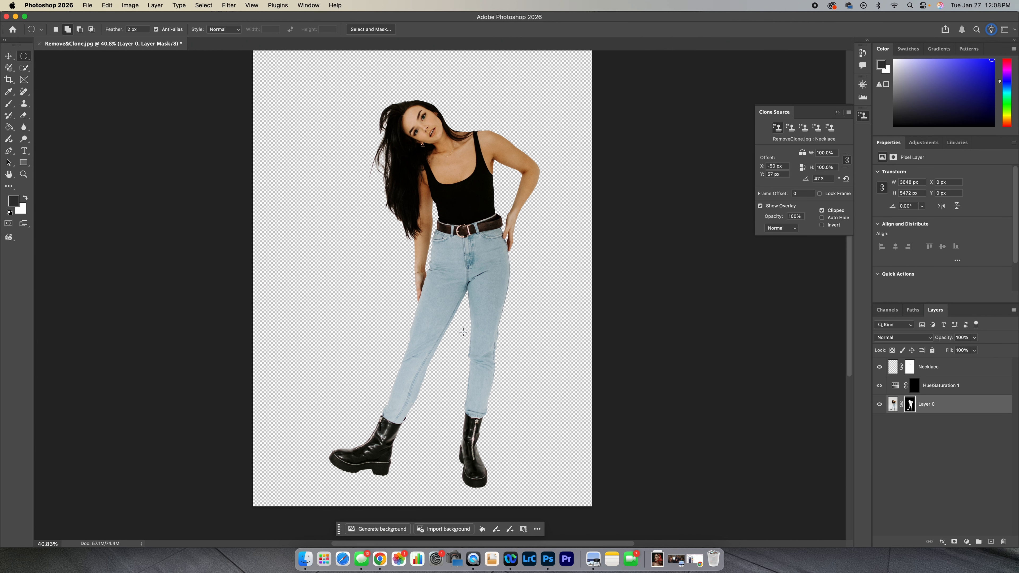
pyautogui.scroll(-1, 463, 332)
pyautogui.hscroll(1, 463, 332)
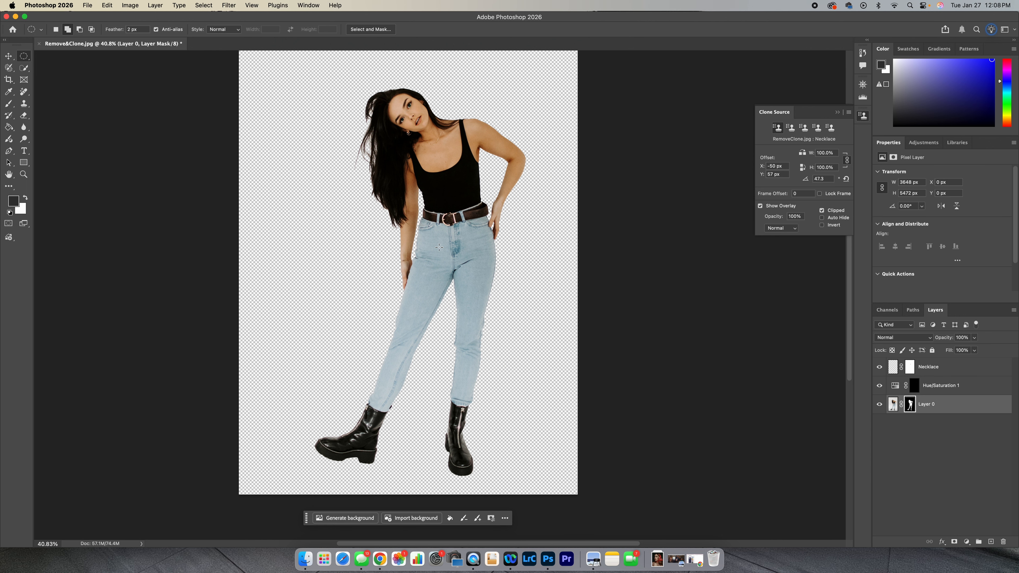